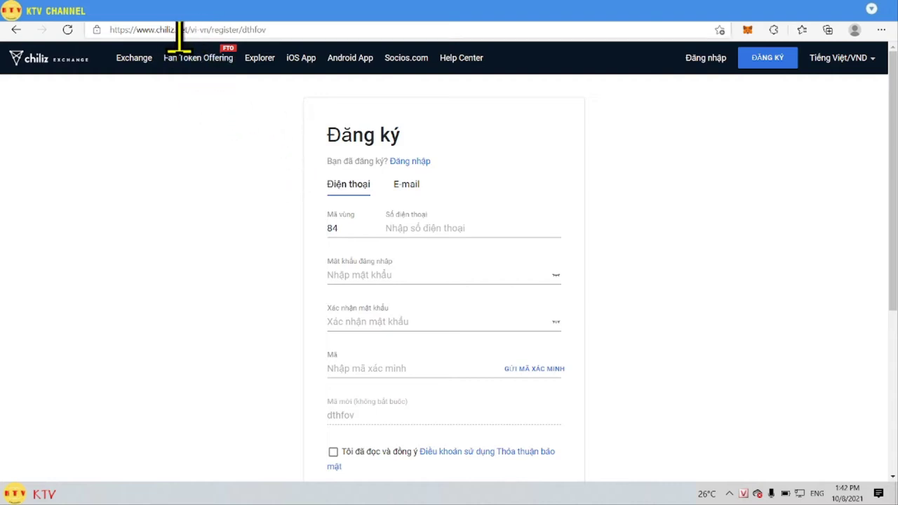
{"action": "double_click", "coordinate": [167, 30]}
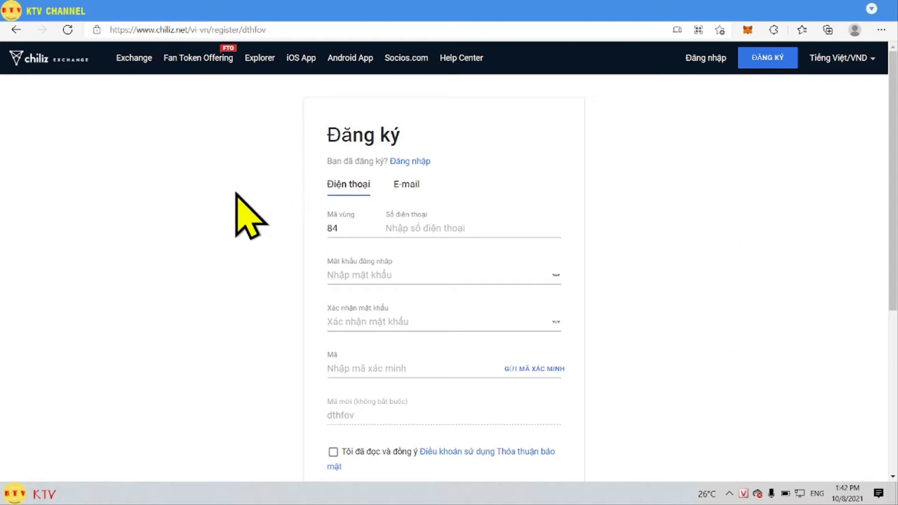
{"action": "left_click_drag", "start_coordinate": [279, 32], "coordinate": [242, 30]}
{"action": "left_click", "coordinate": [271, 30]}
{"action": "left_click", "coordinate": [231, 189]}
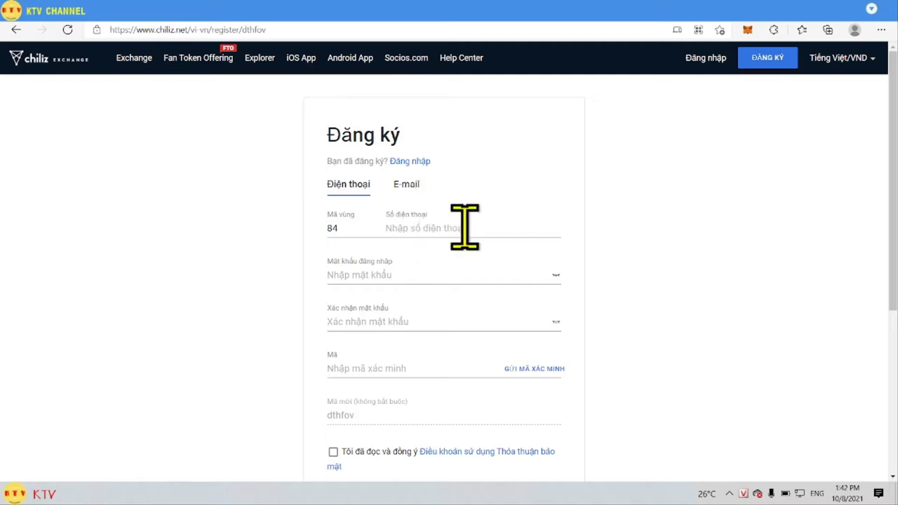
Switch sign-up to e-mail registration and enter the account's Gmail address, glancing at Gmail.
{"action": "left_click", "coordinate": [409, 188]}
{"action": "left_click", "coordinate": [447, 228]}
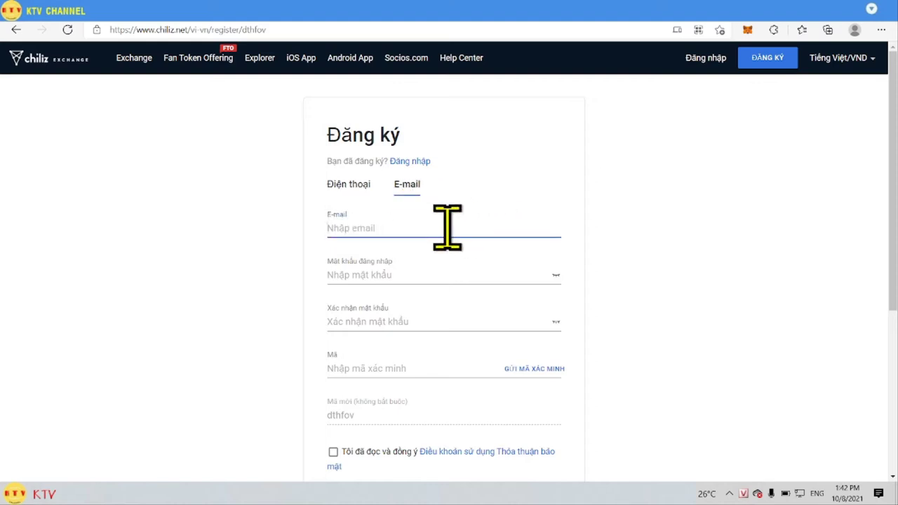
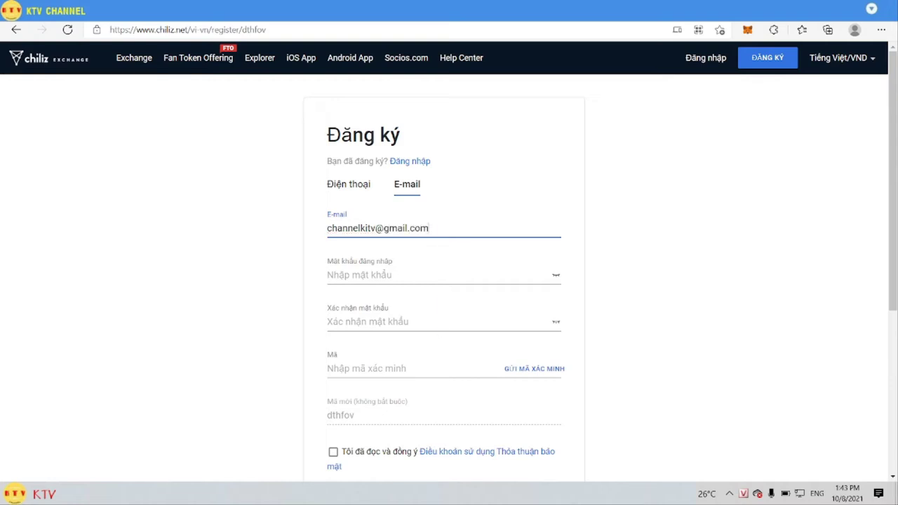
{"action": "key", "text": "alt+Tab"}
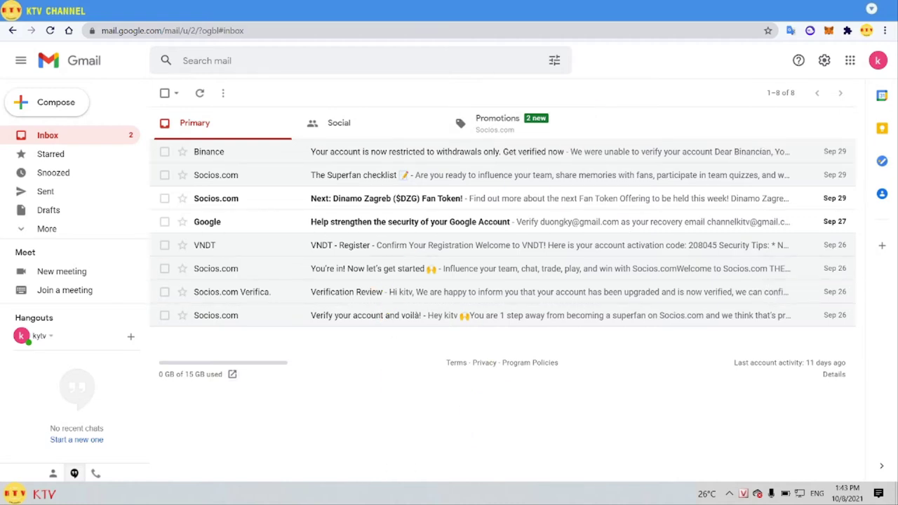
{"action": "key", "text": "alt+Tab"}
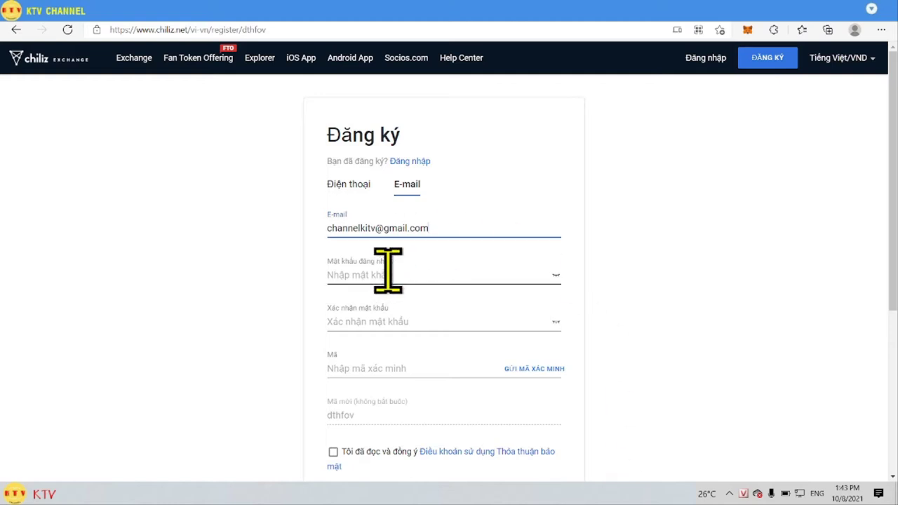
Enter a login password, retype it to meet all three rules, and fill in the confirmation.
{"action": "left_click", "coordinate": [472, 275]}
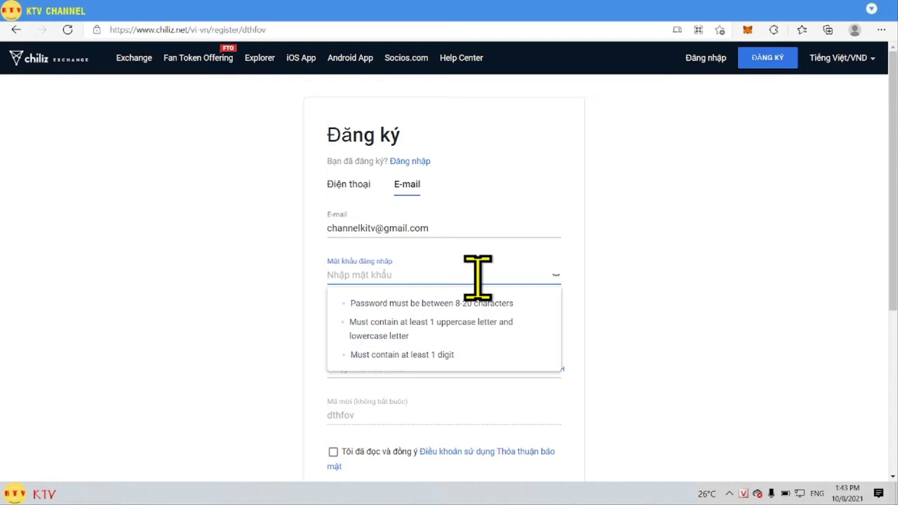
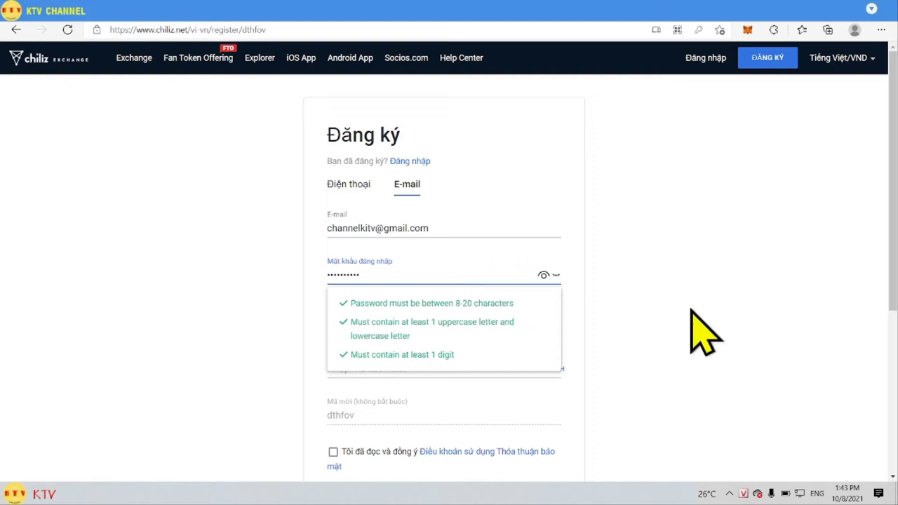
{"action": "left_click", "coordinate": [377, 322]}
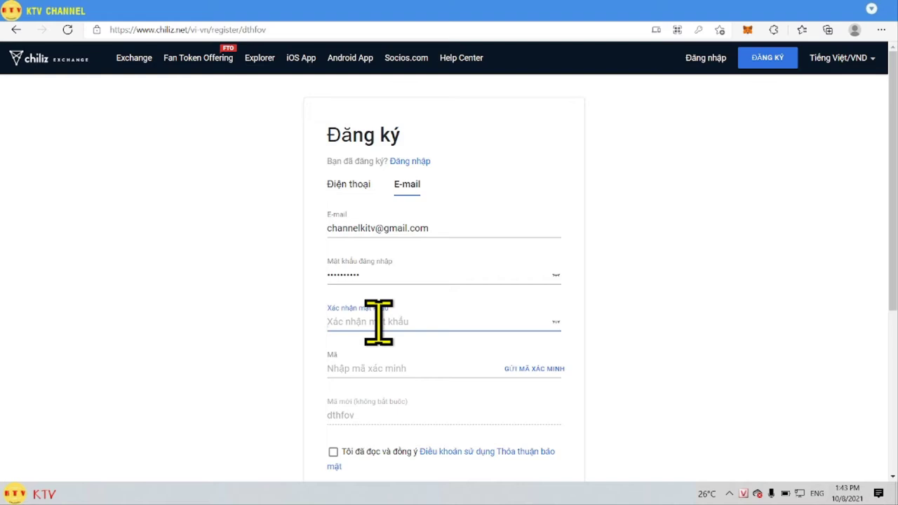
{"action": "left_click", "coordinate": [358, 273]}
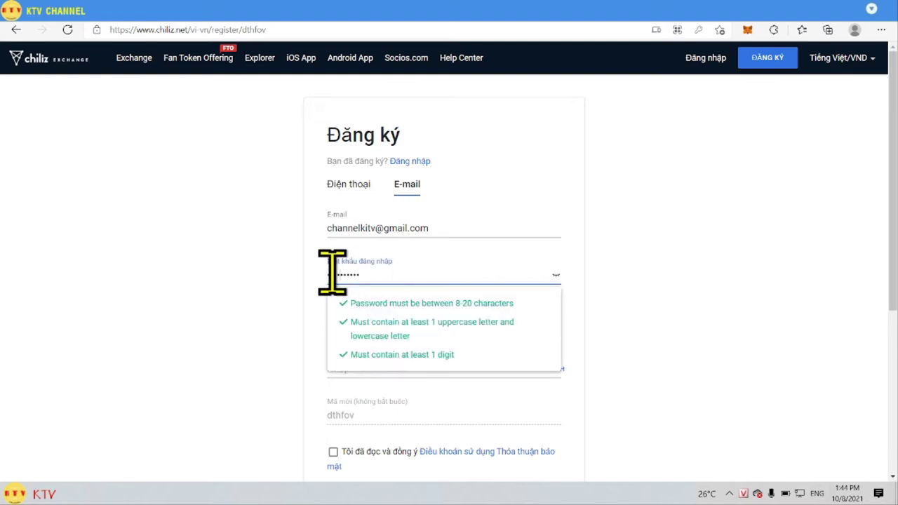
{"action": "left_click_drag", "start_coordinate": [409, 271], "coordinate": [321, 301]}
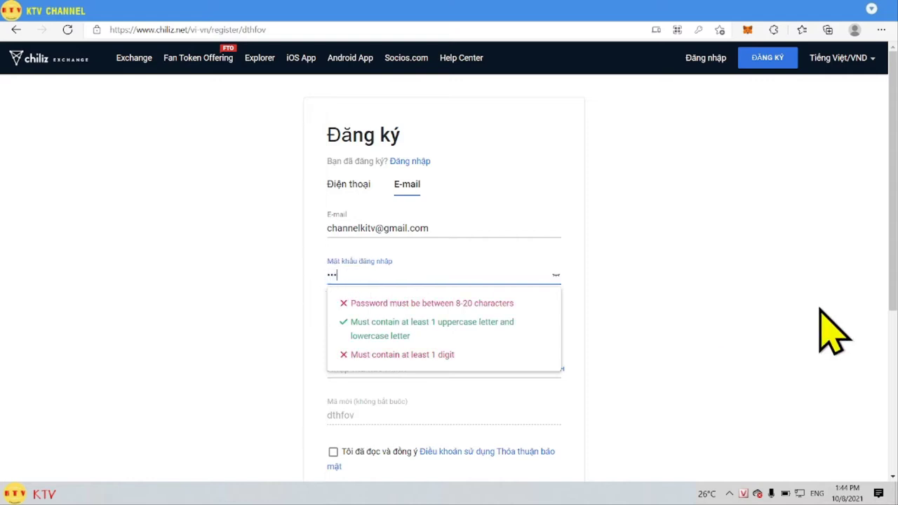
{"action": "key", "text": "BackSpace"}
{"action": "key", "text": "BackSpace"}
{"action": "left_click", "coordinate": [415, 326]}
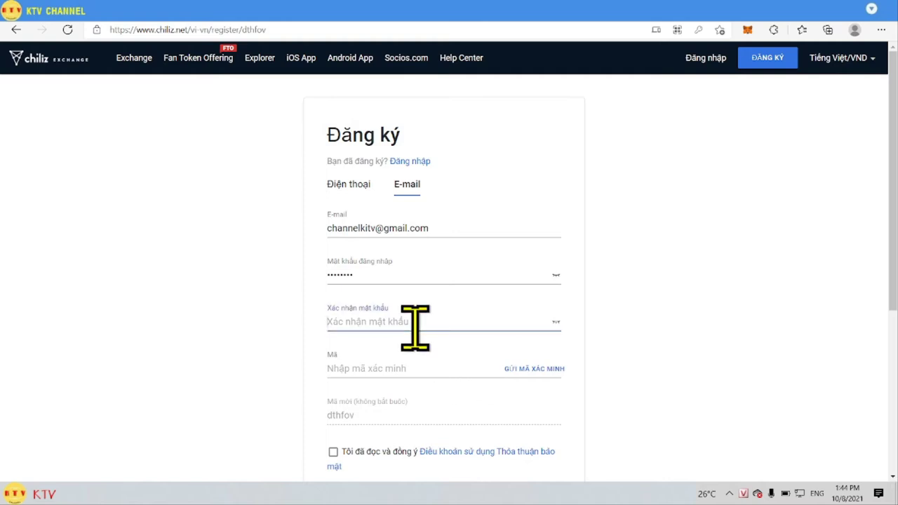
{"action": "type", "text": "••••••••"}
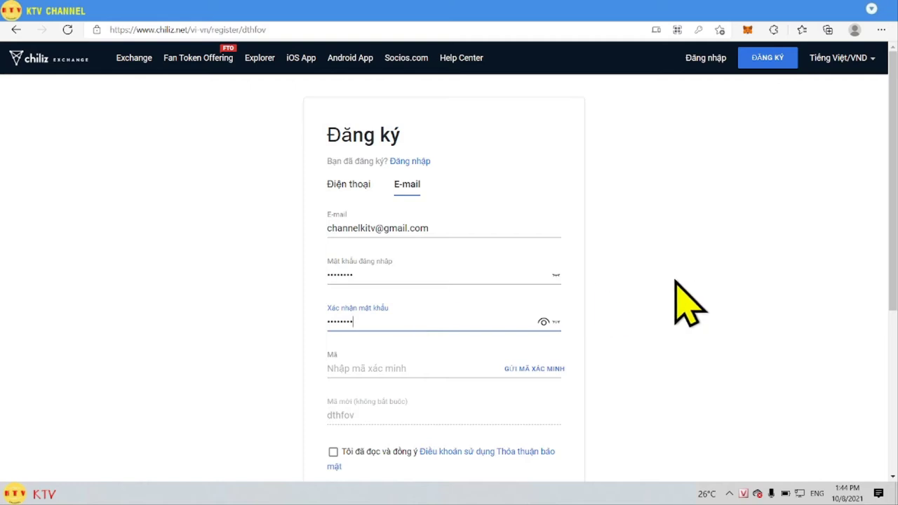
Accept the terms, request the e-mail verification code, and solve the slider puzzle.
{"action": "left_click", "coordinate": [744, 492]}
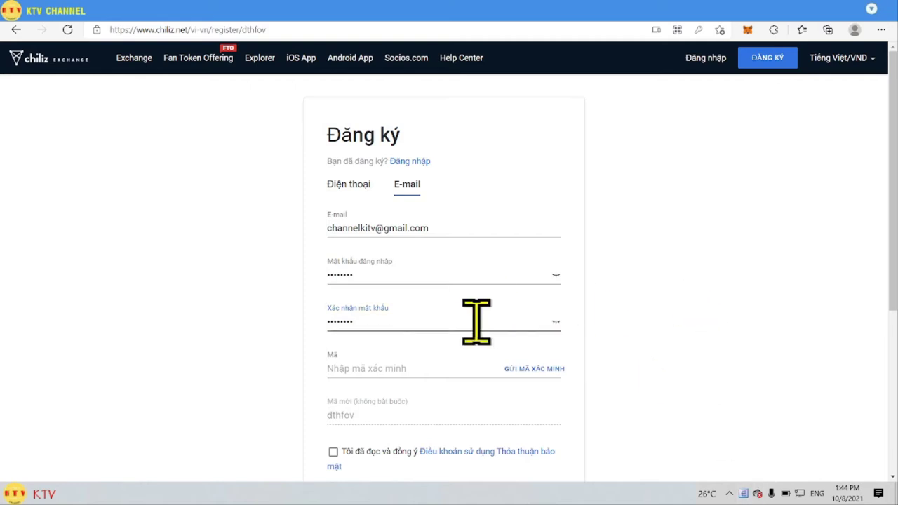
{"action": "left_click", "coordinate": [411, 272]}
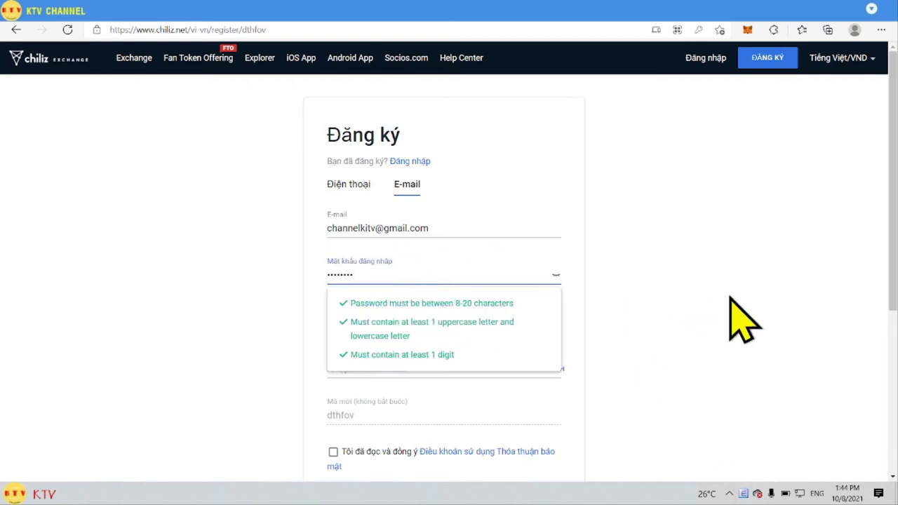
{"action": "left_click", "coordinate": [733, 304]}
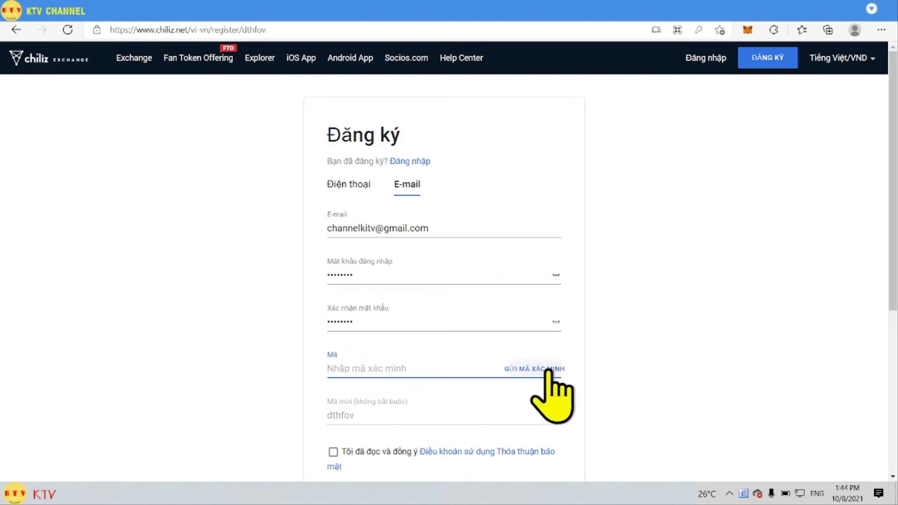
{"action": "left_click", "coordinate": [549, 369]}
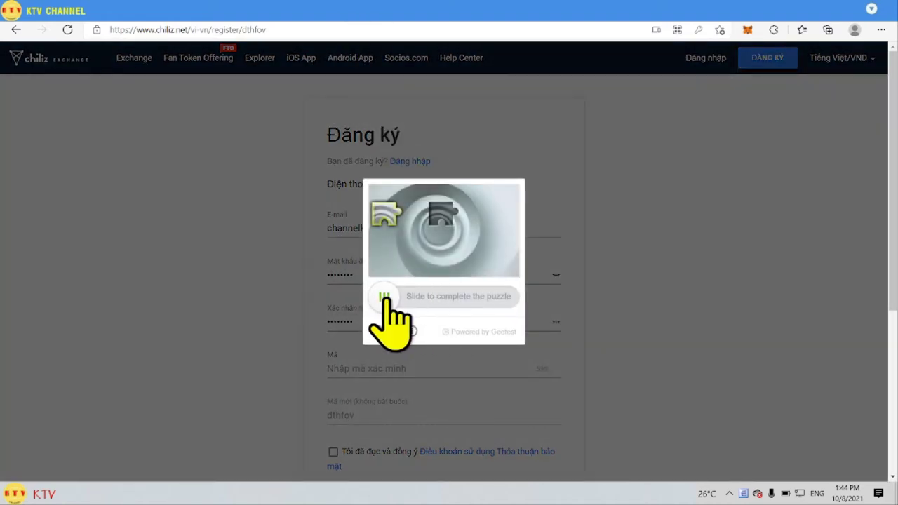
{"action": "left_click_drag", "start_coordinate": [384, 298], "coordinate": [441, 299]}
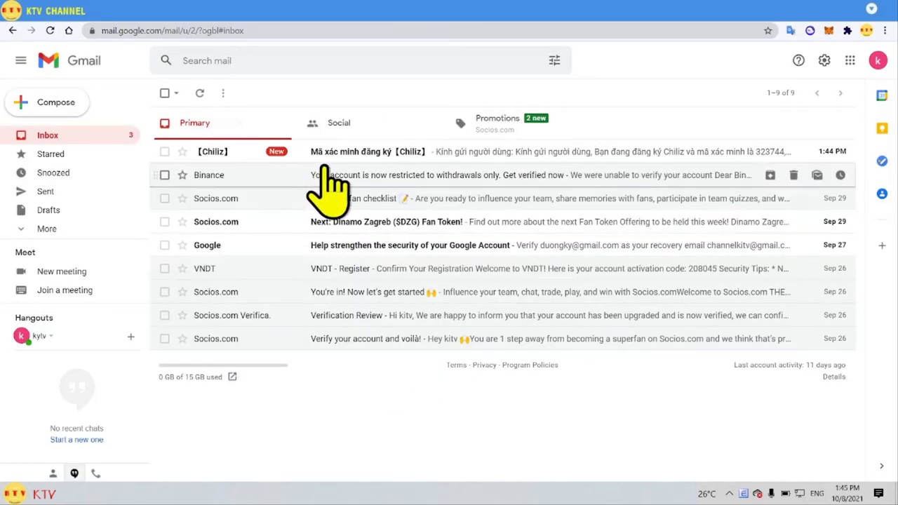
Open the Chiliz verification-code e-mail in Gmail and return to the sign-up form.
{"action": "left_click", "coordinate": [345, 152]}
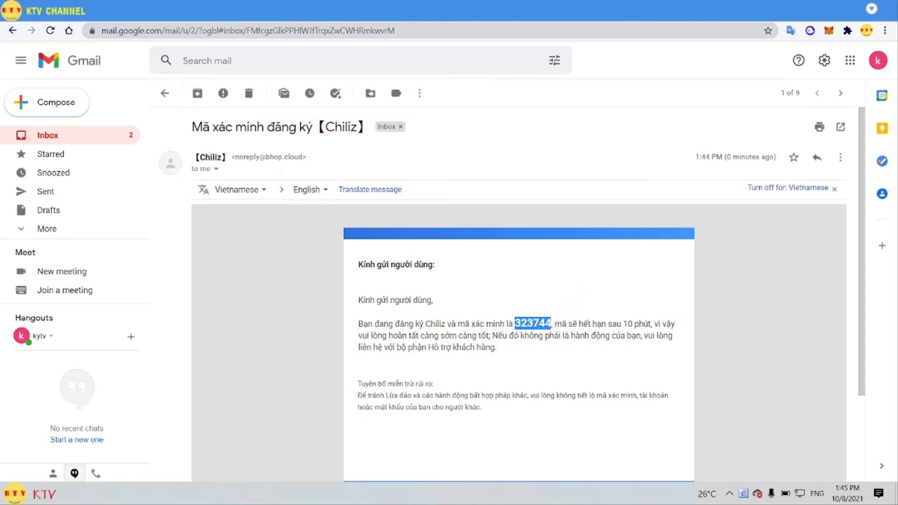
{"action": "key", "text": "alt+Tab"}
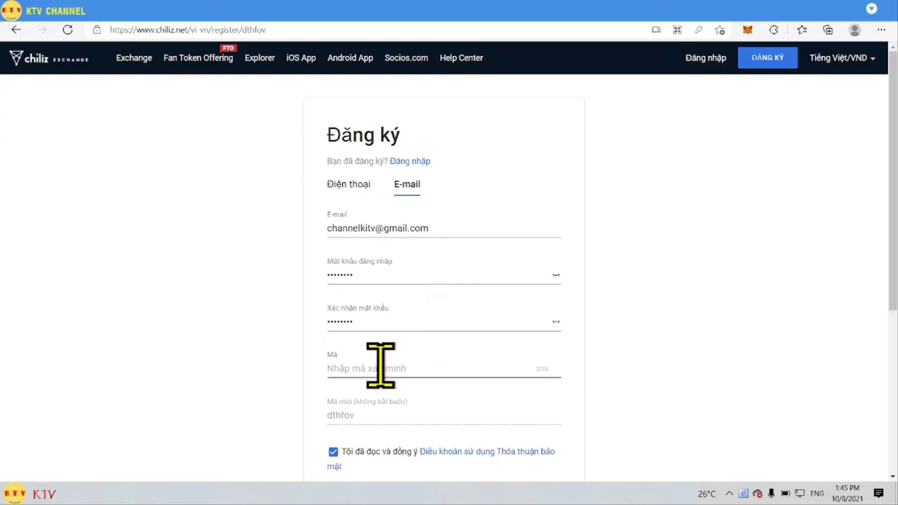
Submit the completed registration and decline saving the password in the browser.
{"action": "left_click", "coordinate": [790, 344]}
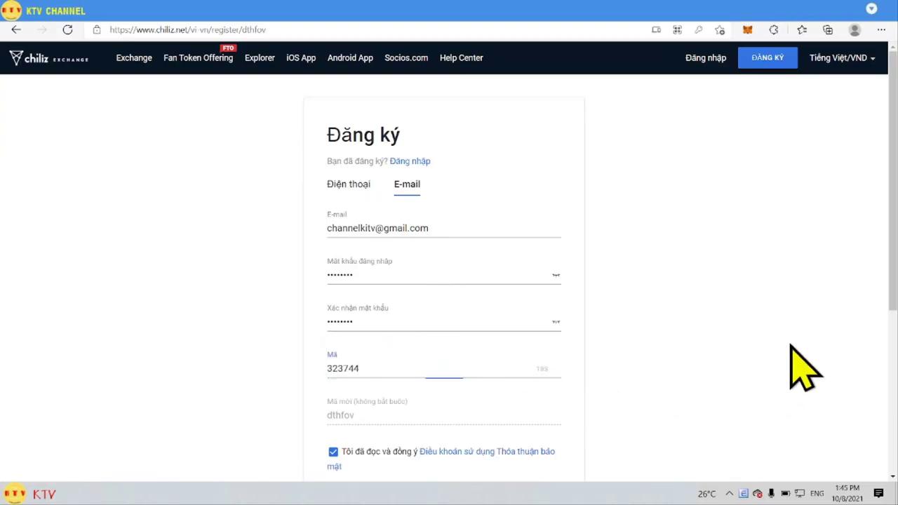
{"action": "scroll", "coordinate": [889, 237], "scroll_direction": "down", "scroll_amount": 2}
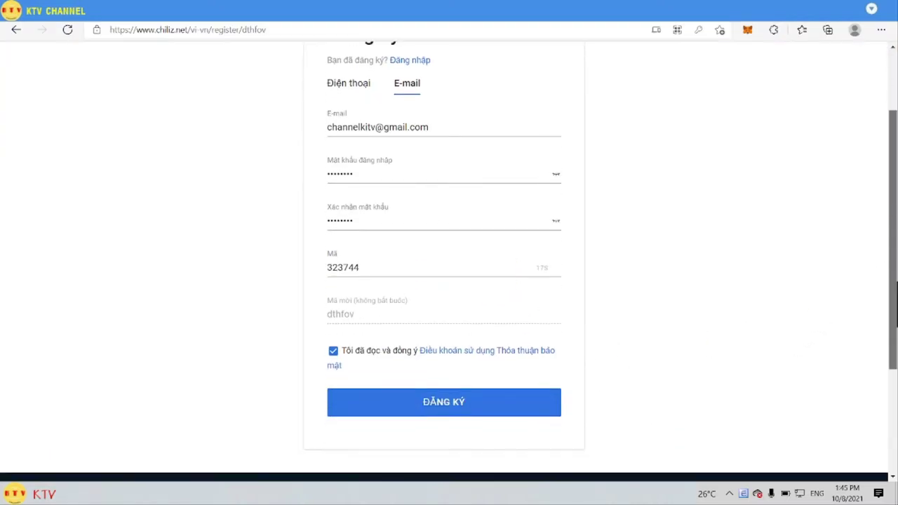
{"action": "left_click", "coordinate": [449, 407]}
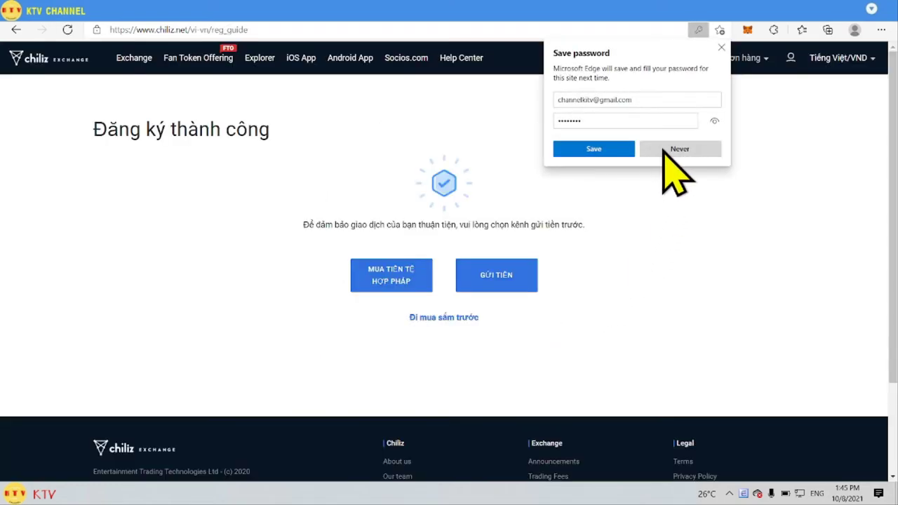
{"action": "left_click", "coordinate": [667, 149]}
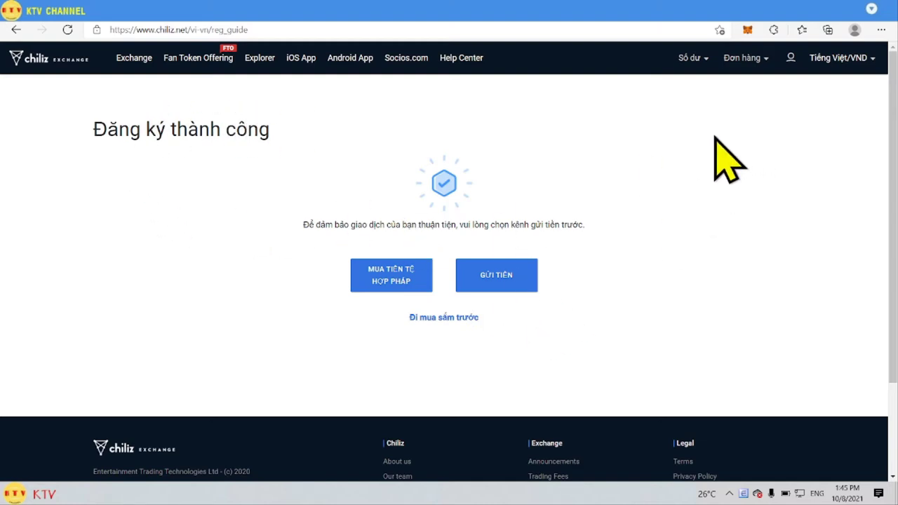
Open the user centre (Trung tâm người dùng) from the account menu.
{"action": "mouse_move", "coordinate": [716, 62]}
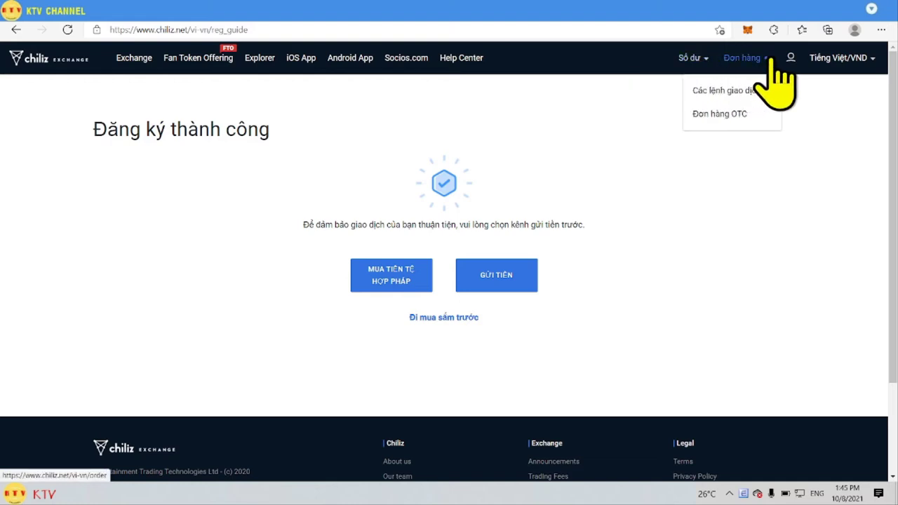
{"action": "mouse_move", "coordinate": [784, 61]}
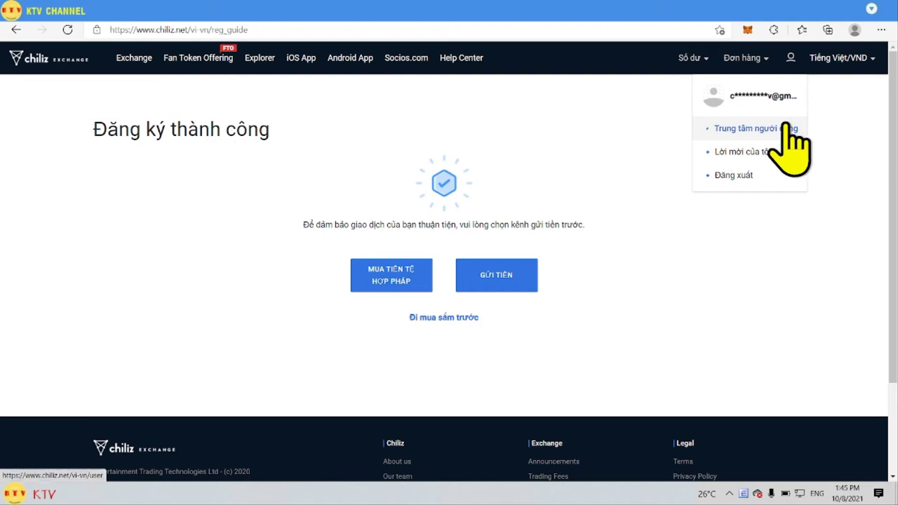
{"action": "left_click", "coordinate": [789, 130]}
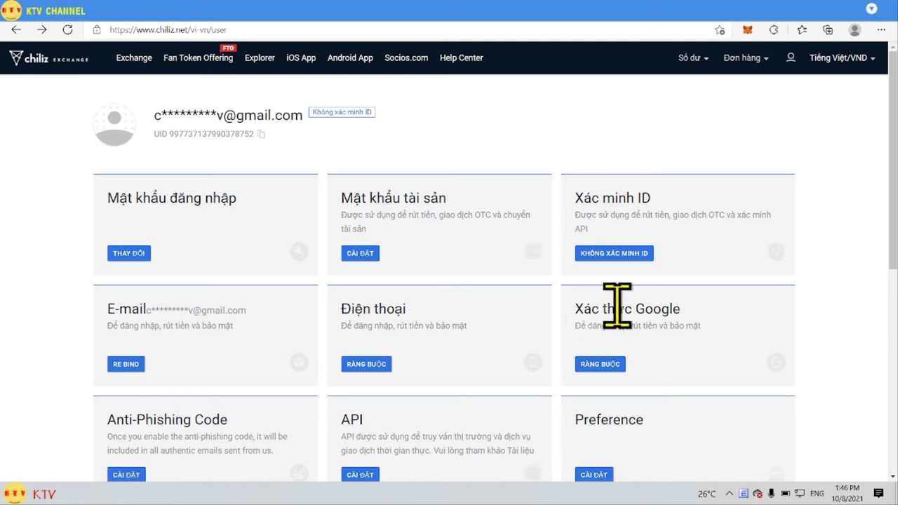
Open Bind Google 2FA from the Google authentication card and highlight parts of the backup secret key.
{"action": "left_click_drag", "start_coordinate": [600, 308], "coordinate": [670, 307]}
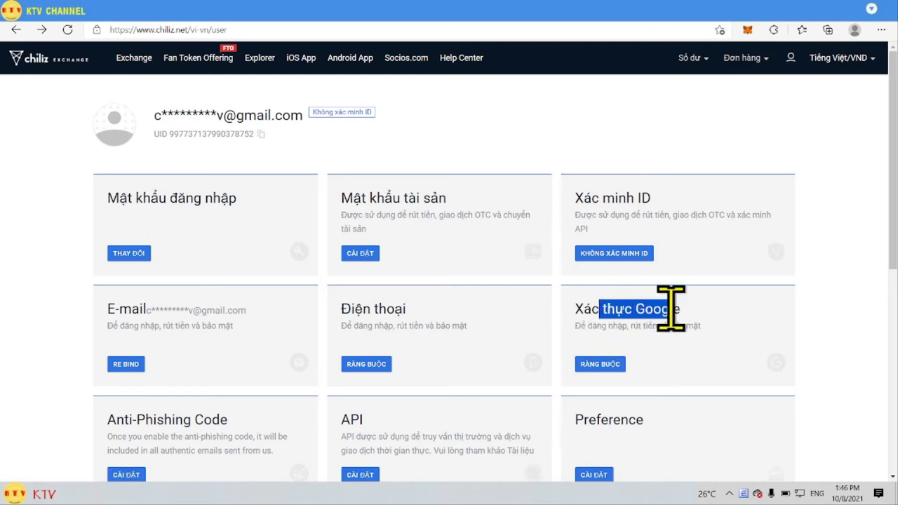
{"action": "left_click", "coordinate": [601, 363]}
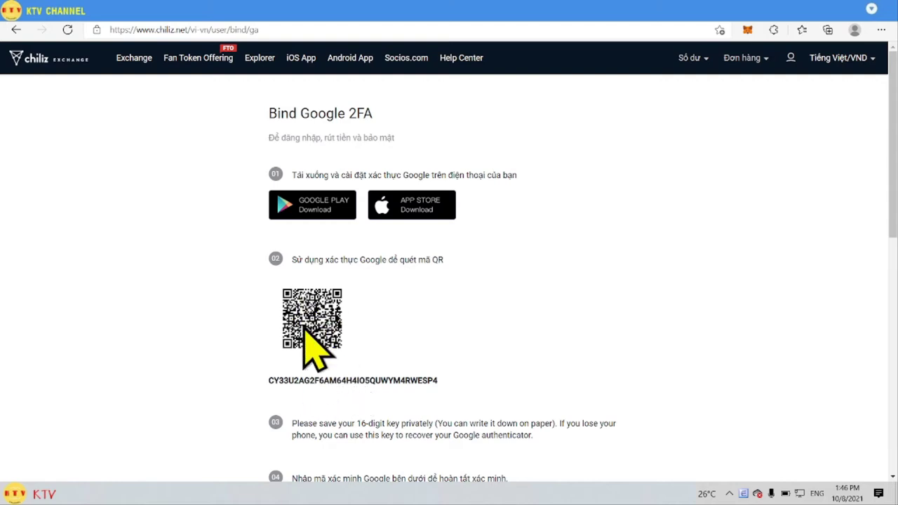
{"action": "left_click_drag", "start_coordinate": [269, 379], "coordinate": [432, 380]}
{"action": "left_click", "coordinate": [341, 375]}
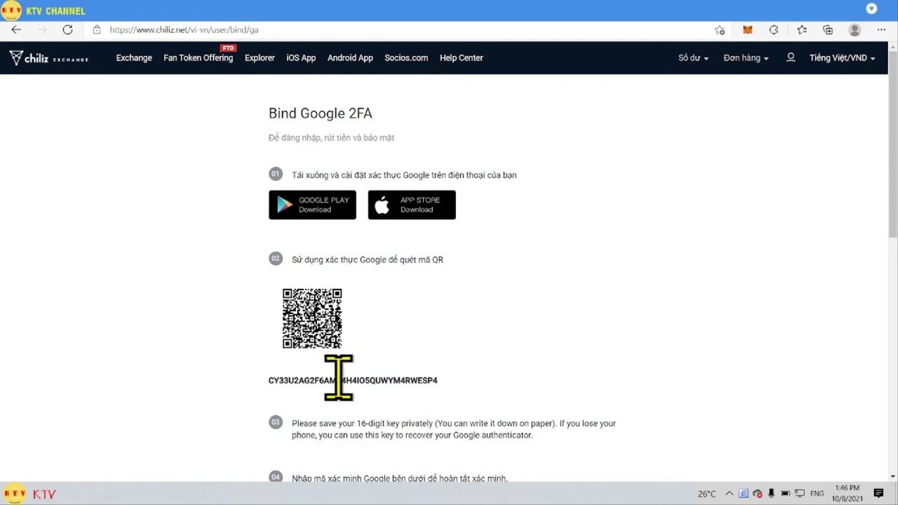
{"action": "left_click_drag", "start_coordinate": [346, 399], "coordinate": [391, 381]}
{"action": "left_click", "coordinate": [329, 381]}
{"action": "left_click_drag", "start_coordinate": [309, 380], "coordinate": [395, 380]}
{"action": "left_click", "coordinate": [411, 380]}
{"action": "left_click_drag", "start_coordinate": [310, 380], "coordinate": [376, 376]}
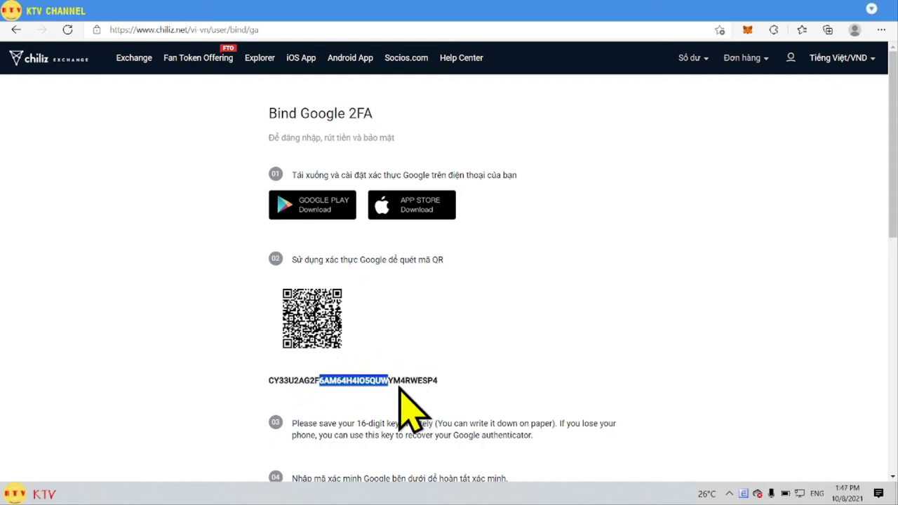
{"action": "left_click", "coordinate": [401, 381]}
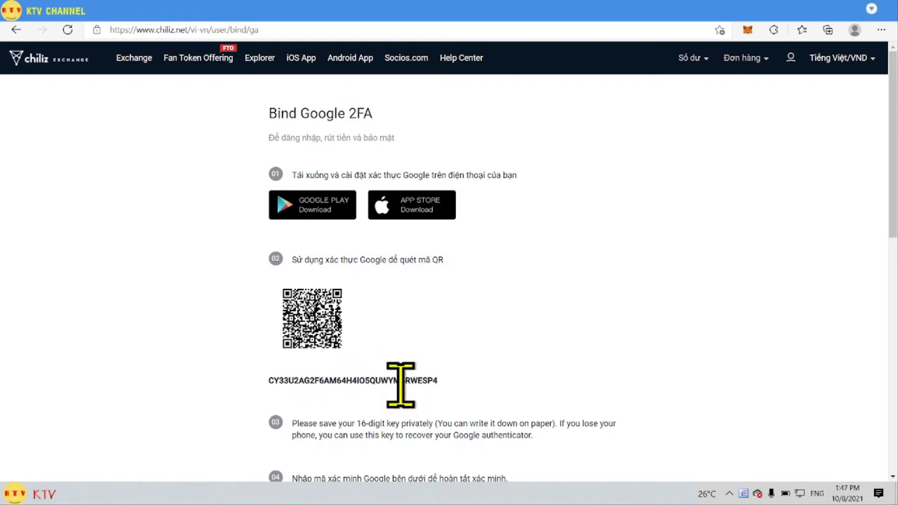
Return to the security settings page and start the basic ID verification.
{"action": "left_click", "coordinate": [16, 30]}
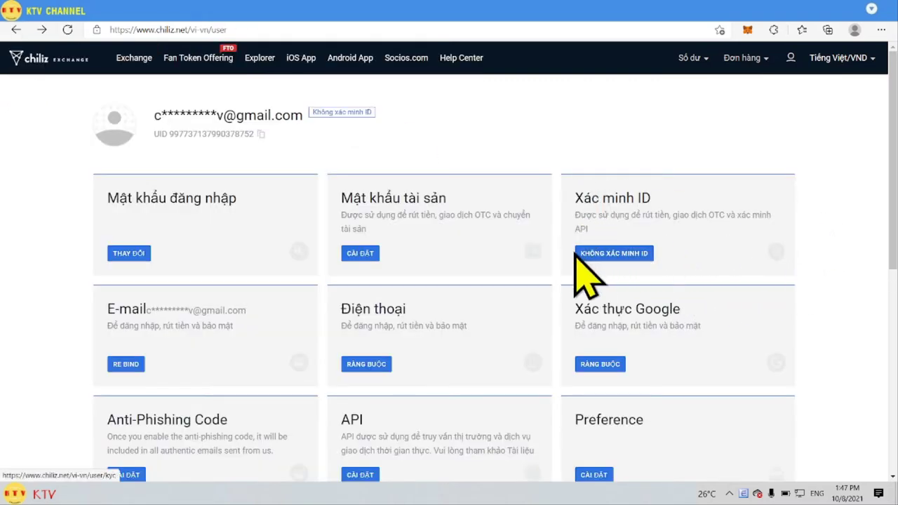
{"action": "left_click_drag", "start_coordinate": [591, 199], "coordinate": [647, 202]}
{"action": "left_click", "coordinate": [647, 202]}
{"action": "left_click_drag", "start_coordinate": [591, 199], "coordinate": [646, 201]}
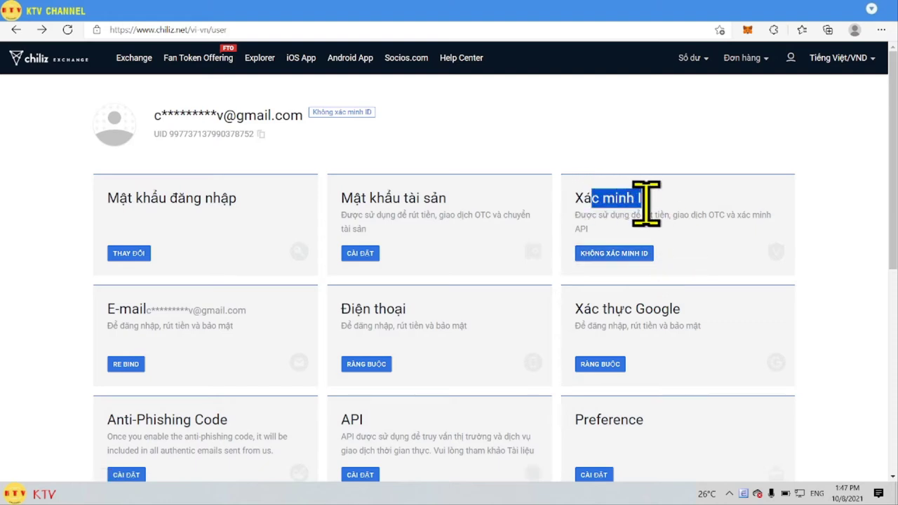
{"action": "left_click", "coordinate": [621, 257]}
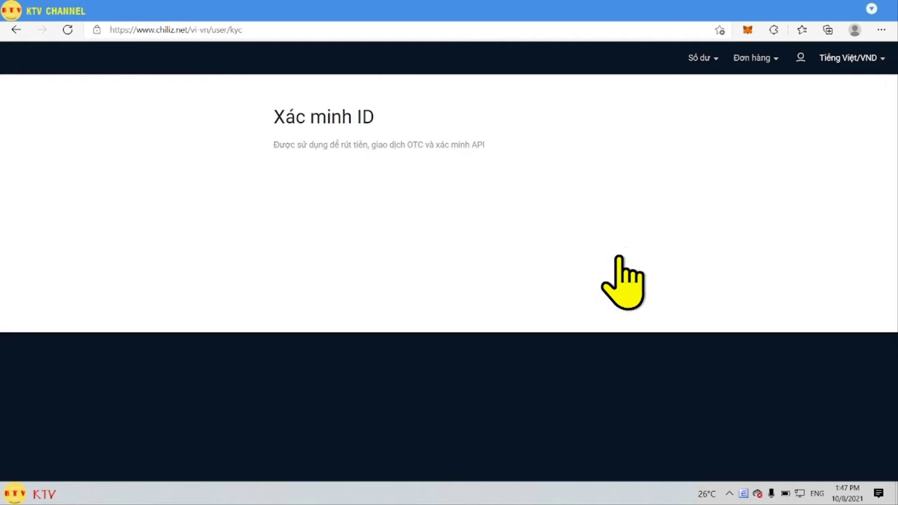
Set nationality to Vietnam and ID type to ID card, leaving name and ID number empty.
{"action": "left_click", "coordinate": [340, 193]}
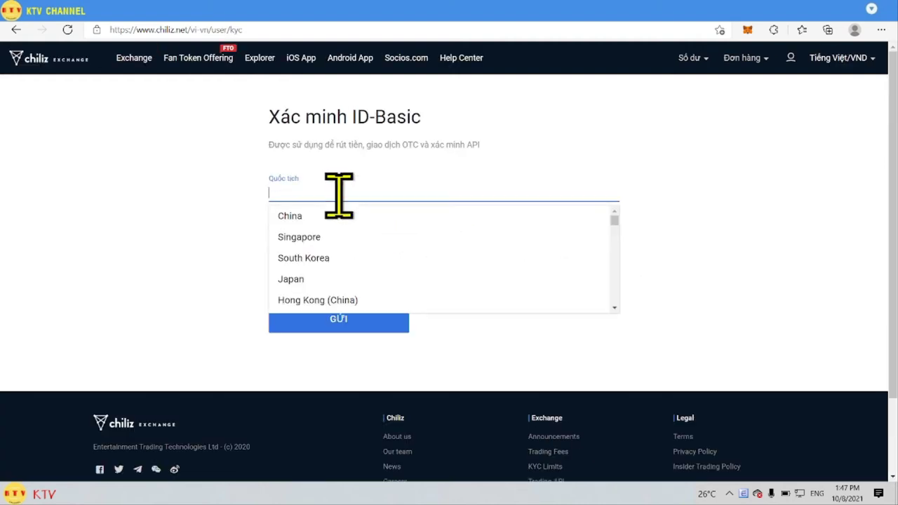
{"action": "type", "text": "v"}
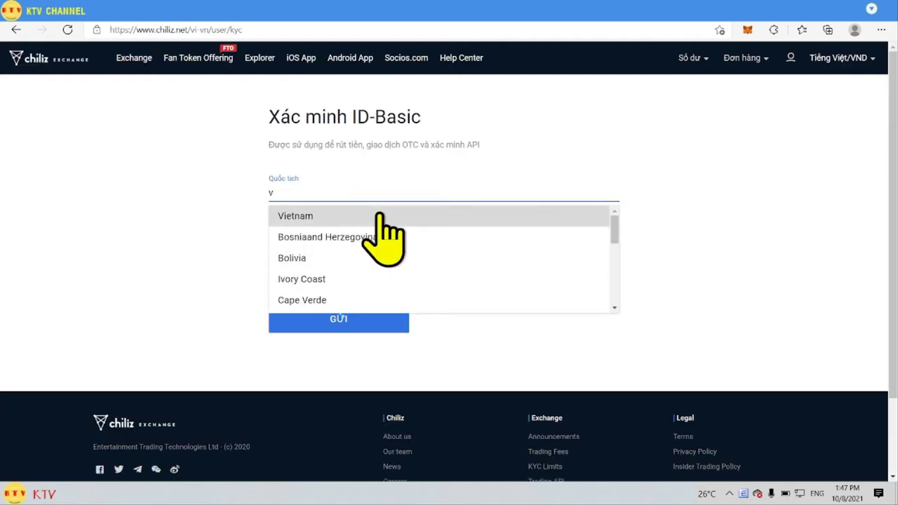
{"action": "left_click", "coordinate": [360, 219]}
{"action": "left_click", "coordinate": [335, 235]}
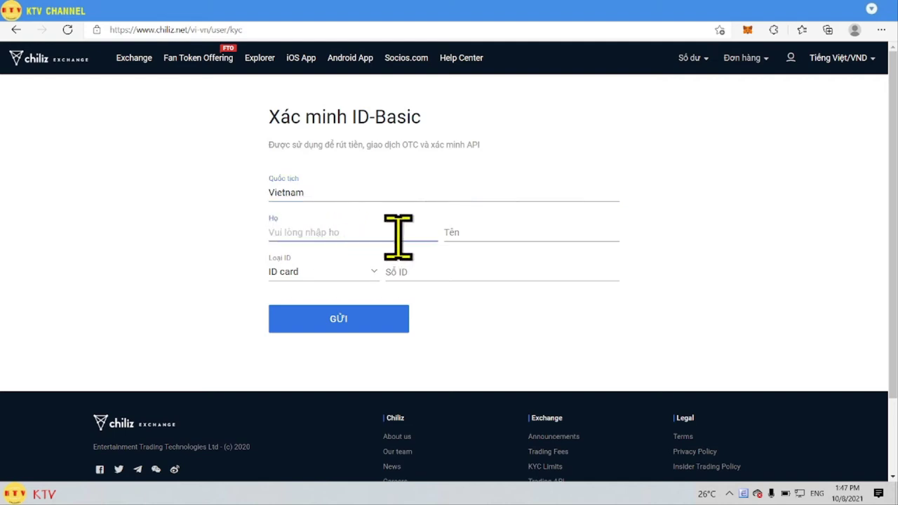
{"action": "left_click", "coordinate": [506, 236]}
{"action": "left_click", "coordinate": [377, 274]}
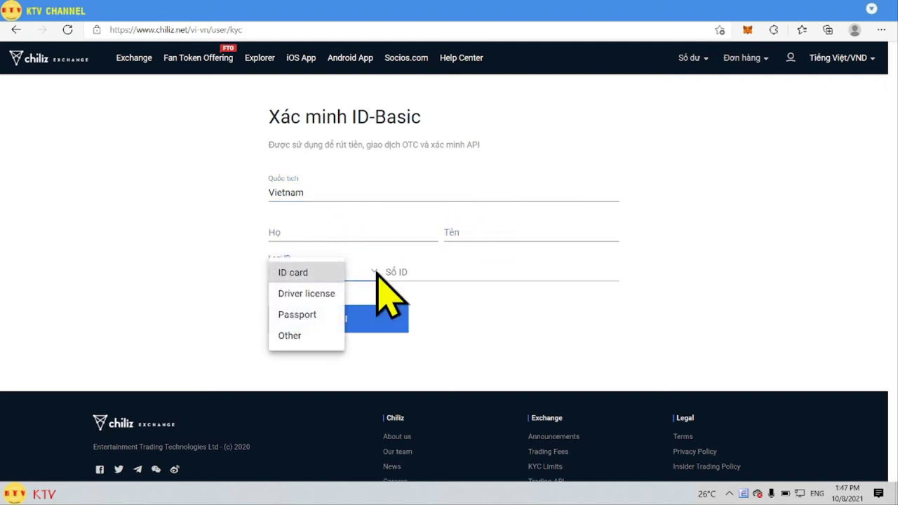
{"action": "left_click", "coordinate": [319, 276]}
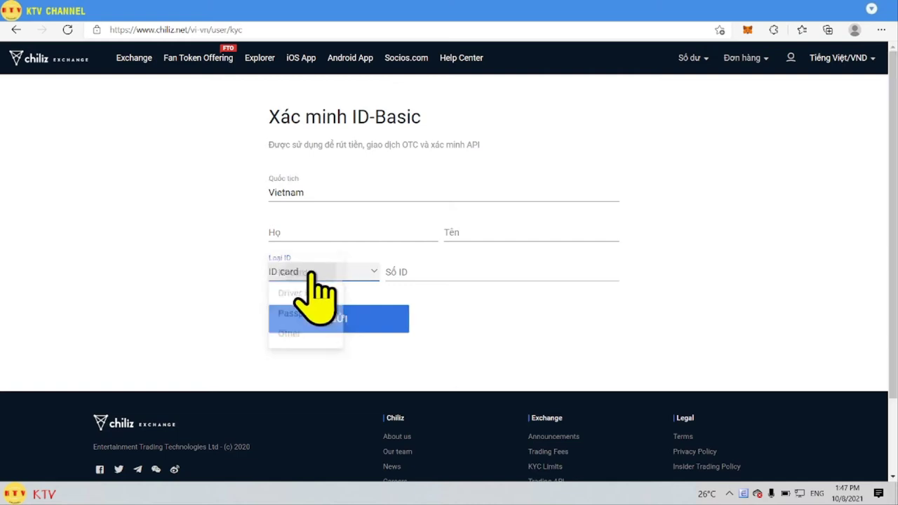
{"action": "left_click", "coordinate": [347, 273]}
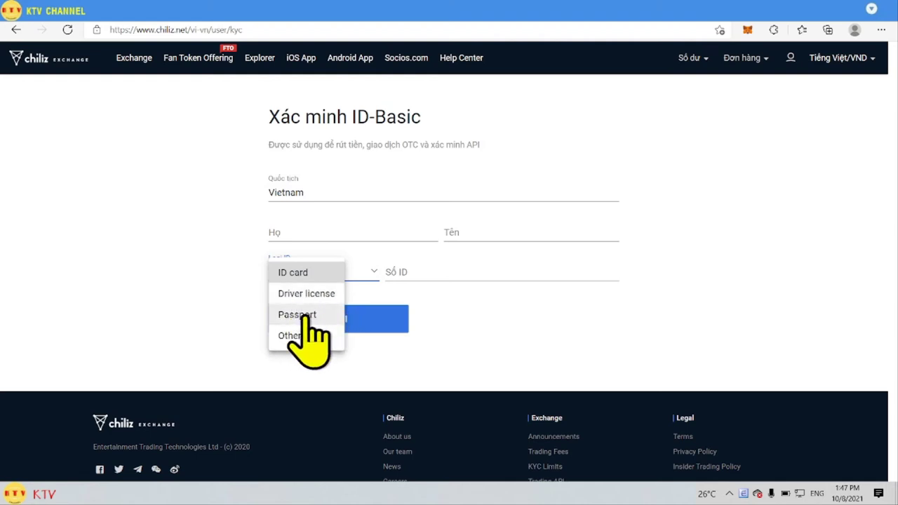
{"action": "left_click", "coordinate": [510, 305]}
{"action": "left_click", "coordinate": [421, 270]}
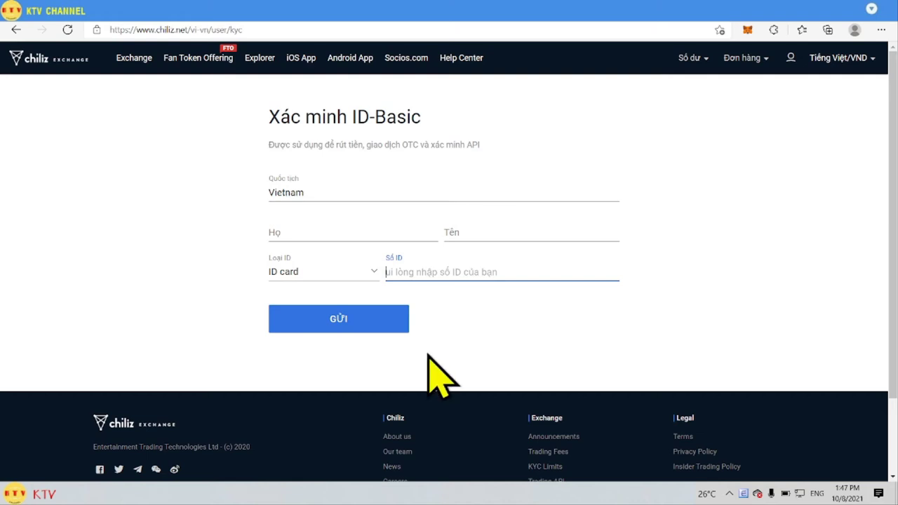
{"action": "left_click", "coordinate": [751, 159]}
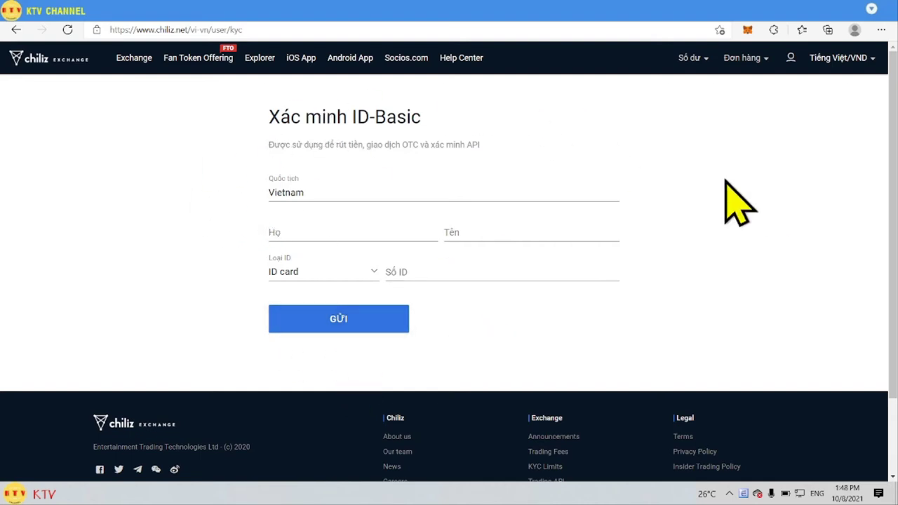
Open Số dư ví, briefly visit Đơn hàng orders, then return and scroll the zero-balance coin list.
{"action": "left_click", "coordinate": [710, 62]}
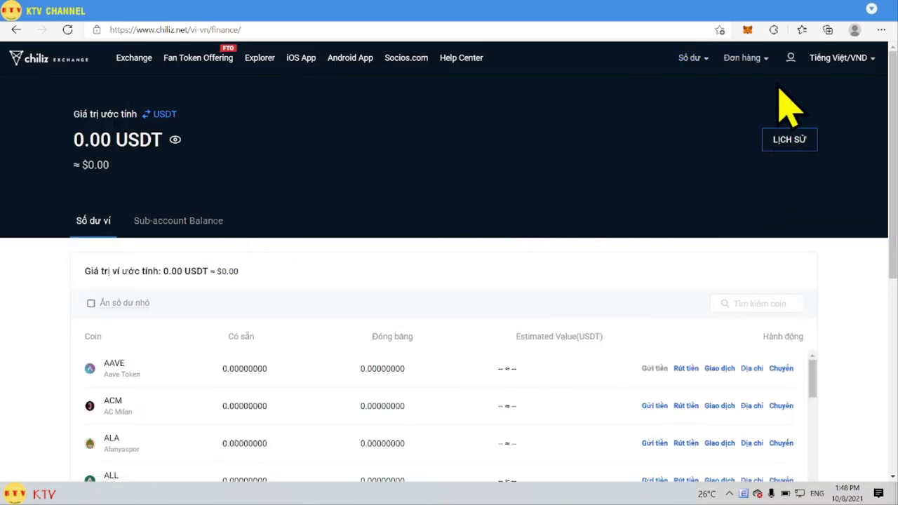
{"action": "mouse_move", "coordinate": [769, 67]}
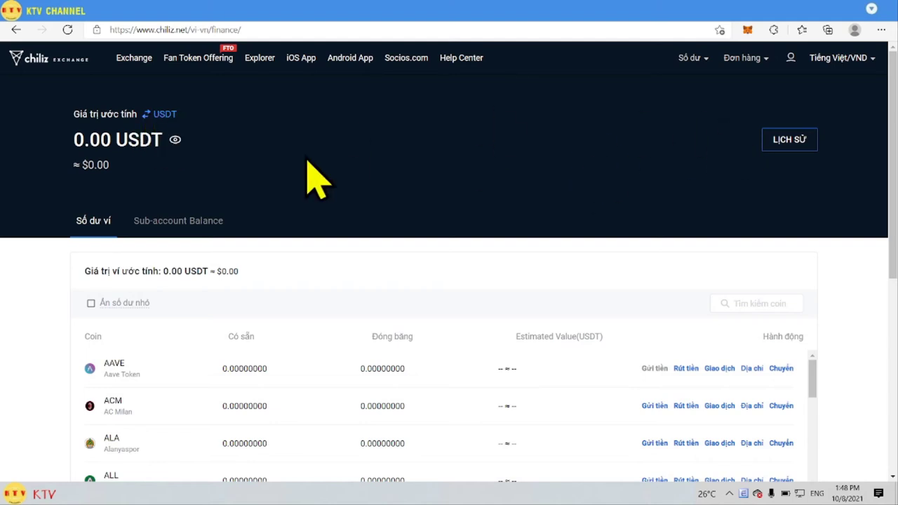
{"action": "left_click", "coordinate": [746, 58]}
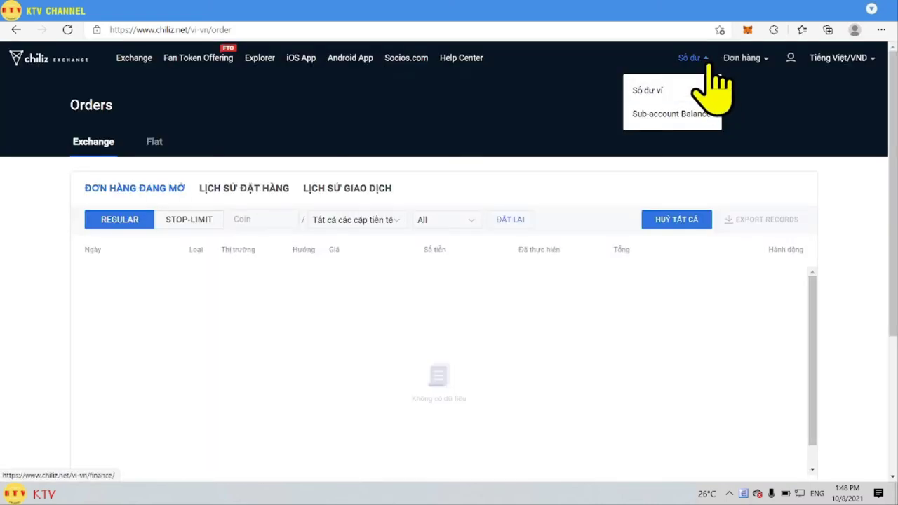
{"action": "mouse_move", "coordinate": [709, 64]}
{"action": "left_click", "coordinate": [660, 94]}
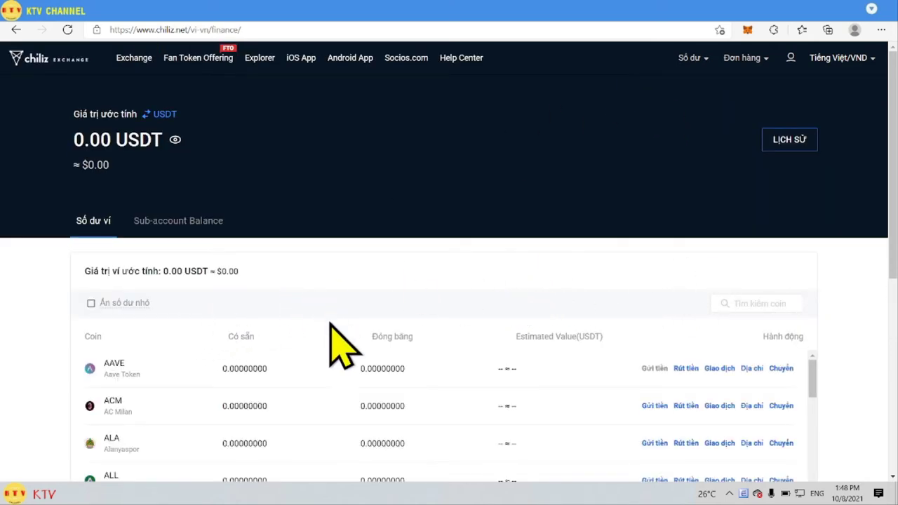
{"action": "scroll", "coordinate": [337, 362], "scroll_direction": "down", "scroll_amount": 4}
{"action": "scroll", "coordinate": [321, 395], "scroll_direction": "up", "scroll_amount": 5}
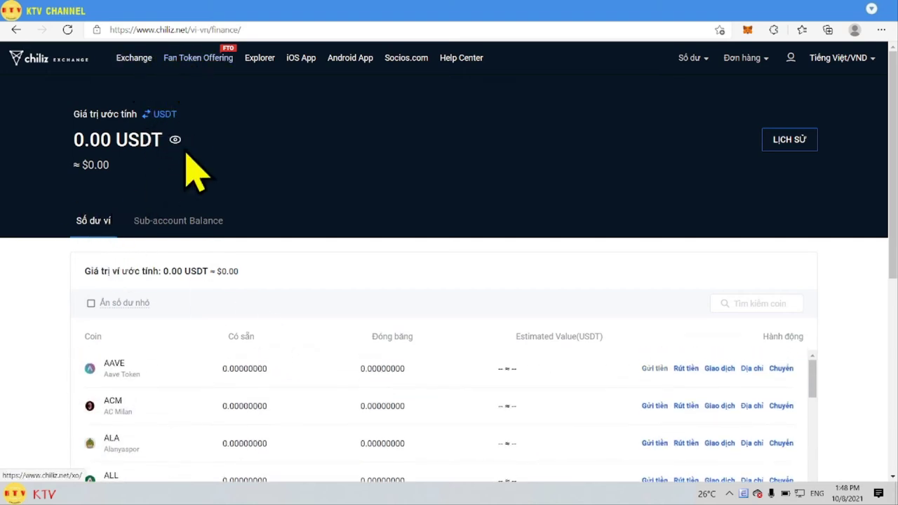
{"action": "scroll", "coordinate": [223, 421], "scroll_direction": "down", "scroll_amount": 1}
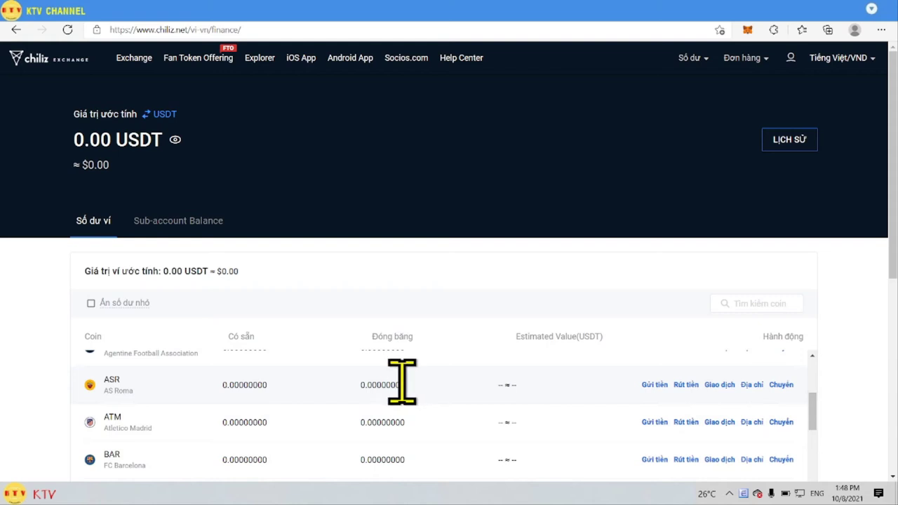
{"action": "scroll", "coordinate": [896, 226], "scroll_direction": "down", "scroll_amount": 3}
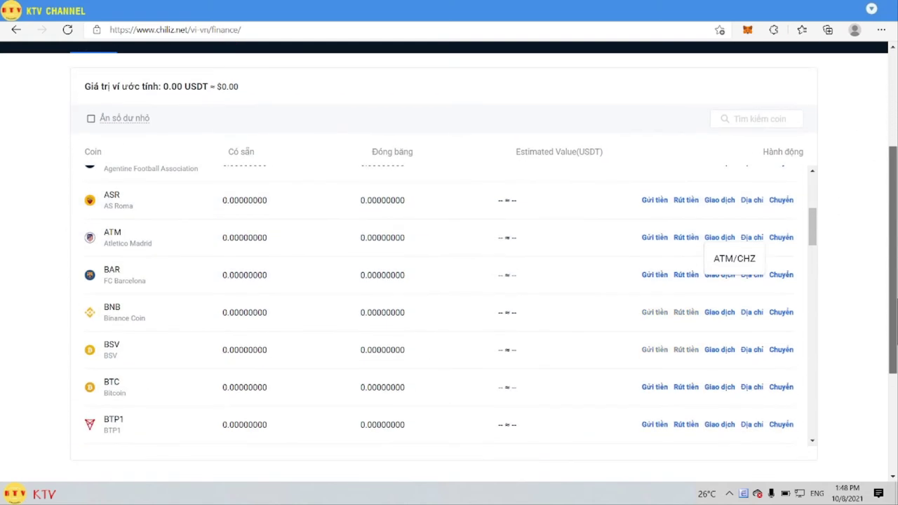
Filter the wallet coin list to 'usdt' and open the USDT deposit page.
{"action": "left_click", "coordinate": [755, 118]}
{"action": "type", "text": "us"}
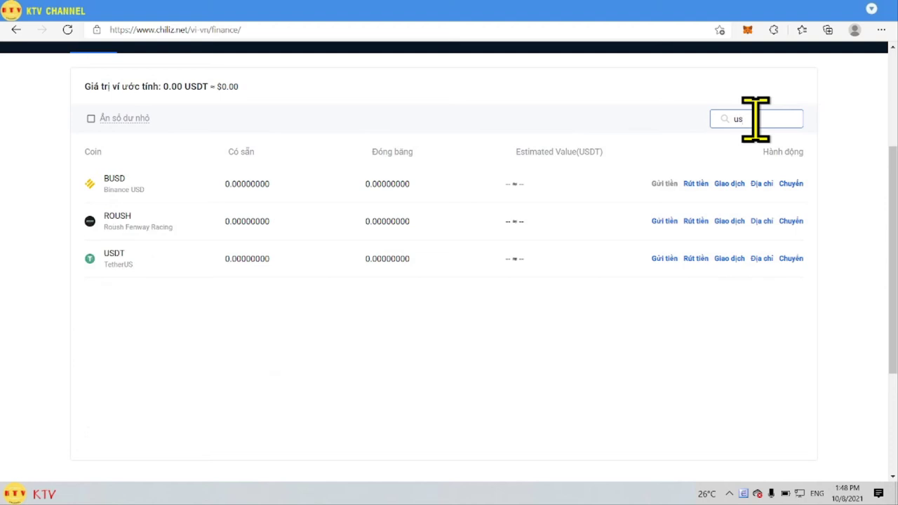
{"action": "type", "text": "dt"}
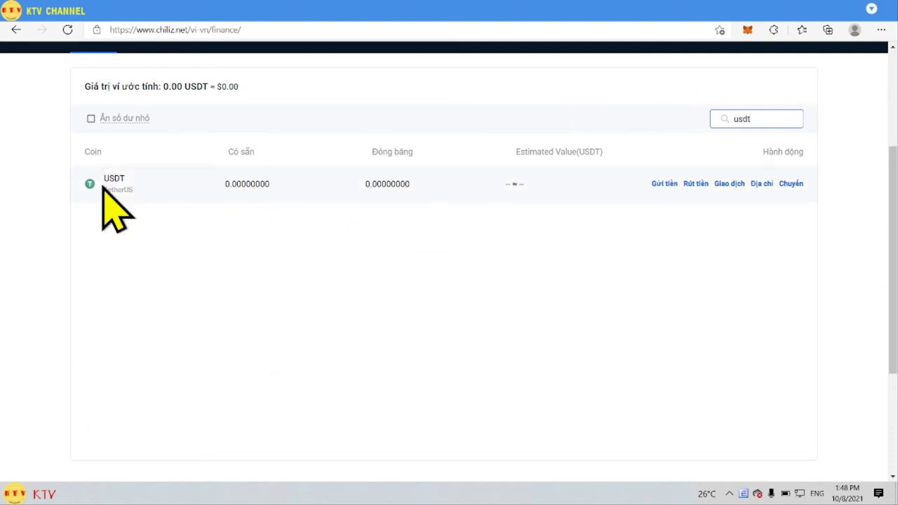
{"action": "left_click_drag", "start_coordinate": [108, 180], "coordinate": [139, 185]}
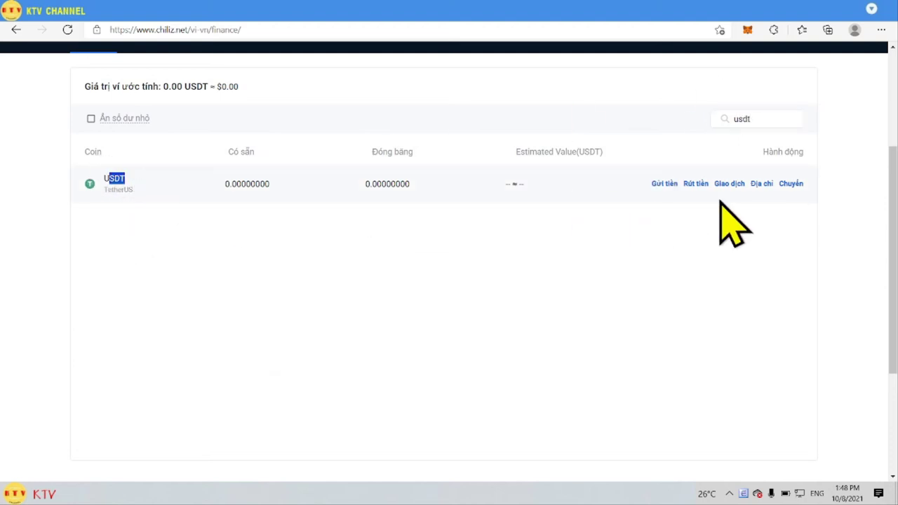
{"action": "left_click", "coordinate": [665, 184]}
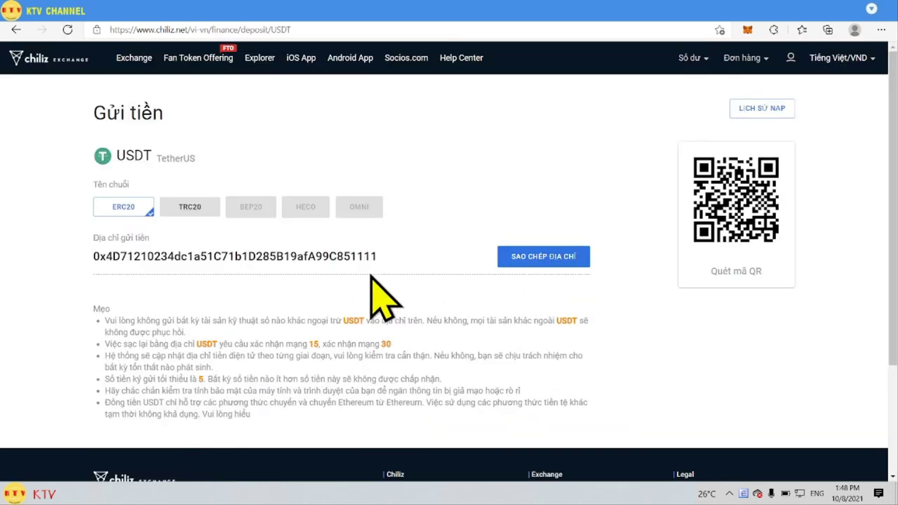
Switch the USDT deposit network to TRC20 and highlight stretches of its deposit address.
{"action": "left_click", "coordinate": [193, 211]}
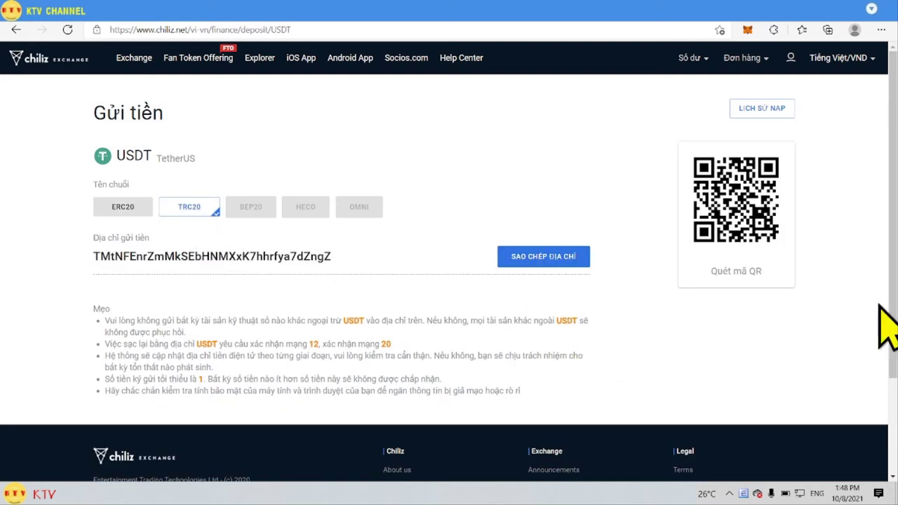
{"action": "scroll", "coordinate": [894, 185], "scroll_direction": "down", "scroll_amount": 1}
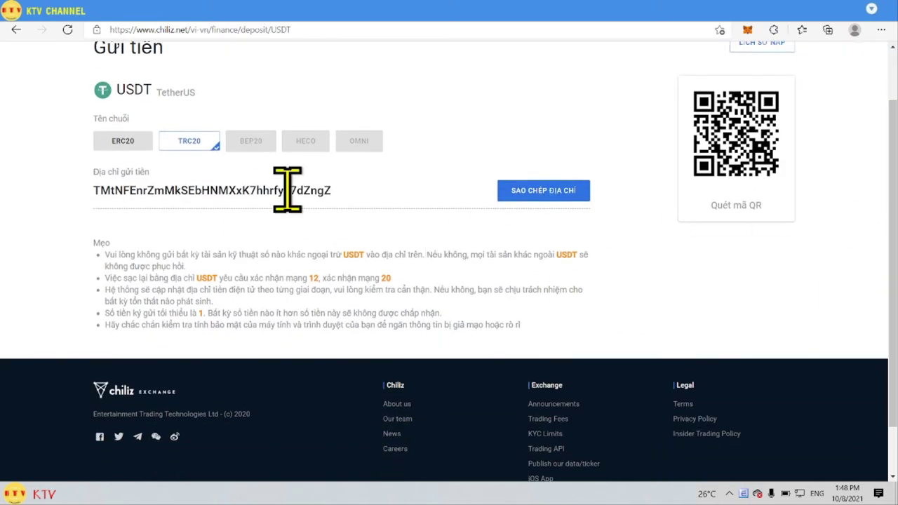
{"action": "left_click_drag", "start_coordinate": [111, 189], "coordinate": [269, 188]}
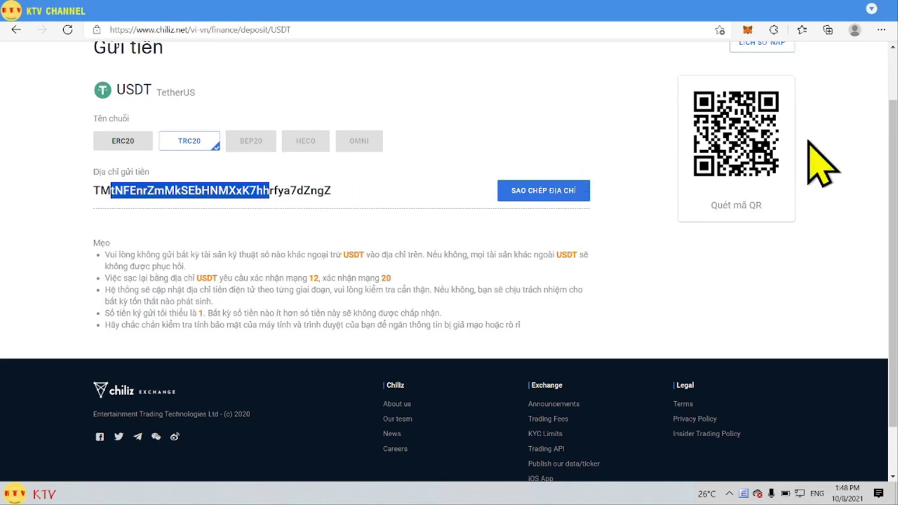
{"action": "left_click_drag", "start_coordinate": [388, 191], "coordinate": [210, 193]}
{"action": "left_click", "coordinate": [145, 190]}
{"action": "left_click_drag", "start_coordinate": [123, 191], "coordinate": [295, 195]}
{"action": "left_click", "coordinate": [295, 195]}
{"action": "left_click_drag", "start_coordinate": [124, 191], "coordinate": [267, 188]}
{"action": "left_click", "coordinate": [281, 188]}
{"action": "left_click_drag", "start_coordinate": [116, 190], "coordinate": [249, 191]}
{"action": "left_click", "coordinate": [282, 188]}
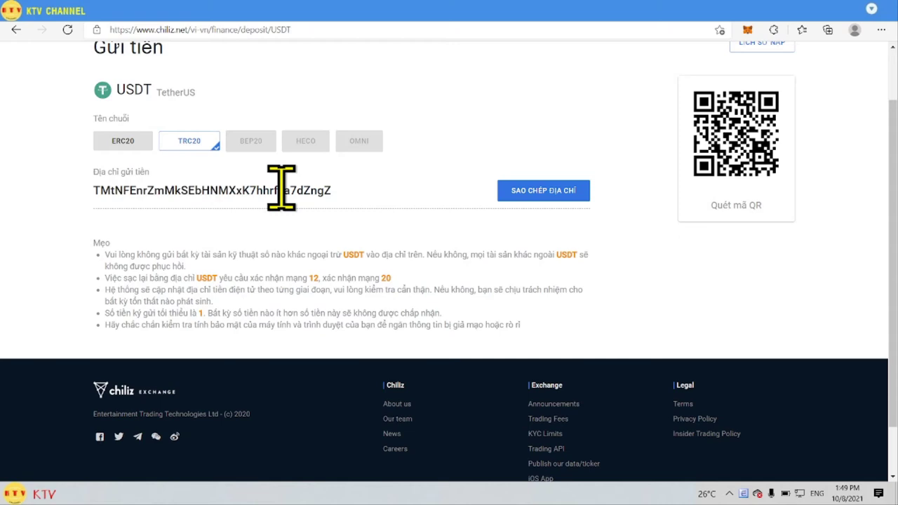
{"action": "left_click_drag", "start_coordinate": [158, 188], "coordinate": [253, 192]}
{"action": "left_click", "coordinate": [253, 192]}
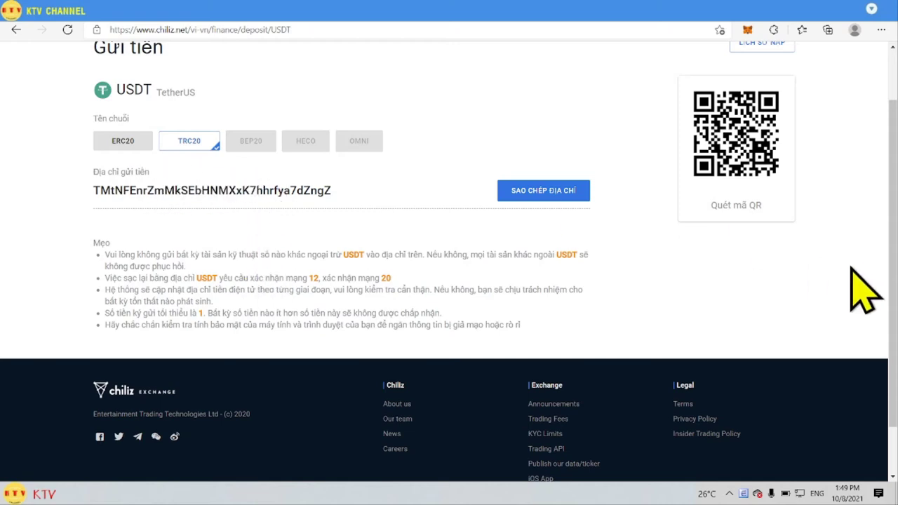
{"action": "scroll", "coordinate": [895, 232], "scroll_direction": "up", "scroll_amount": 1}
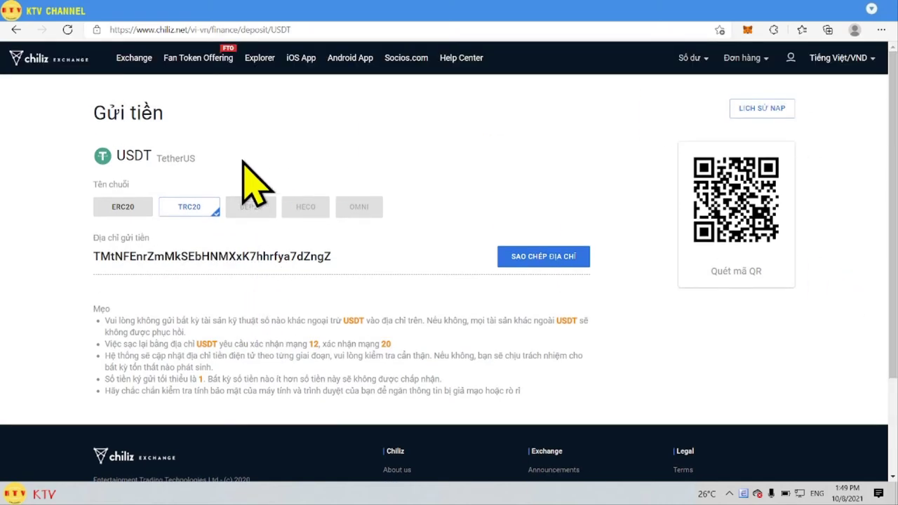
Open the Exchange page's ACM/CHZ trading view and browse the fan token list on the left.
{"action": "left_click", "coordinate": [144, 59]}
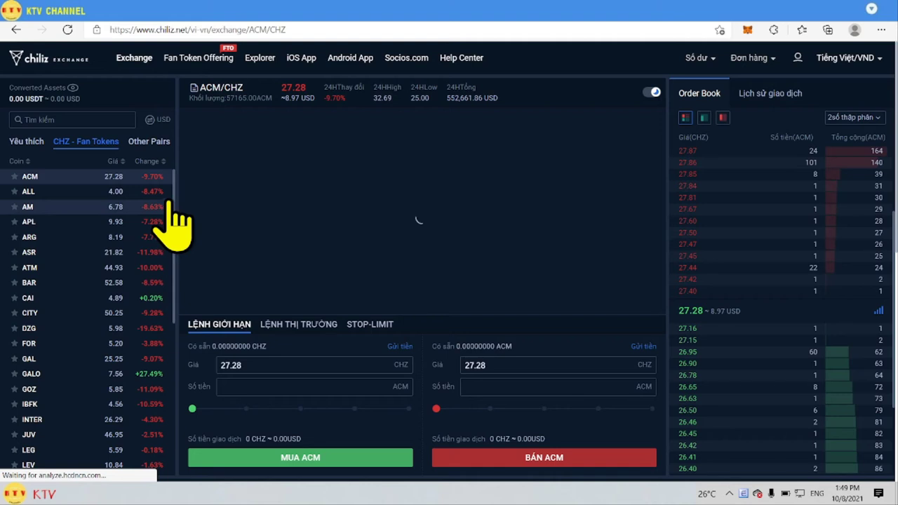
{"action": "scroll", "coordinate": [176, 191], "scroll_direction": "down", "scroll_amount": 2}
{"action": "scroll", "coordinate": [178, 200], "scroll_direction": "up", "scroll_amount": 2}
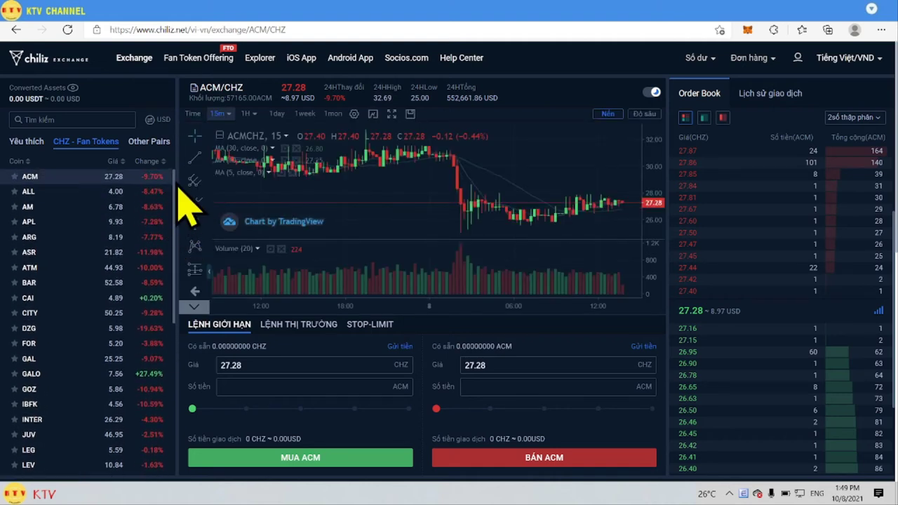
{"action": "scroll", "coordinate": [177, 211], "scroll_direction": "down", "scroll_amount": 5}
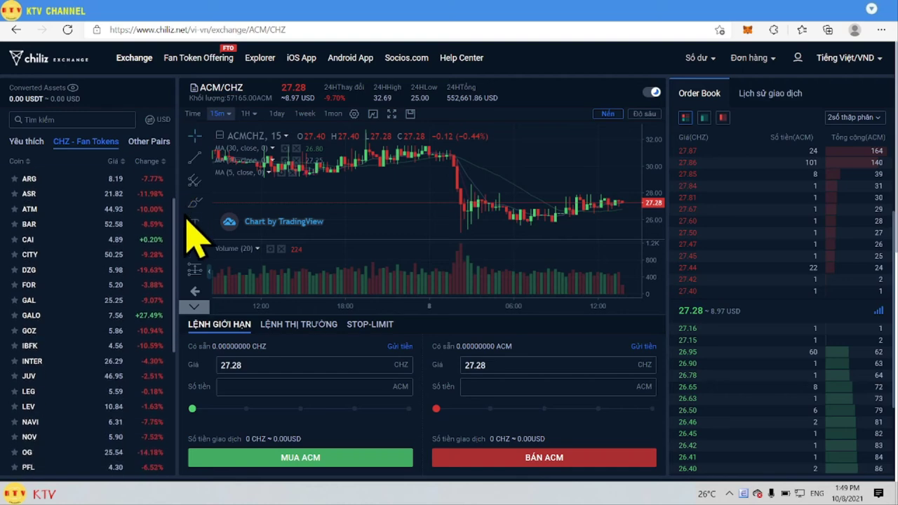
{"action": "scroll", "coordinate": [179, 295], "scroll_direction": "up", "scroll_amount": 5}
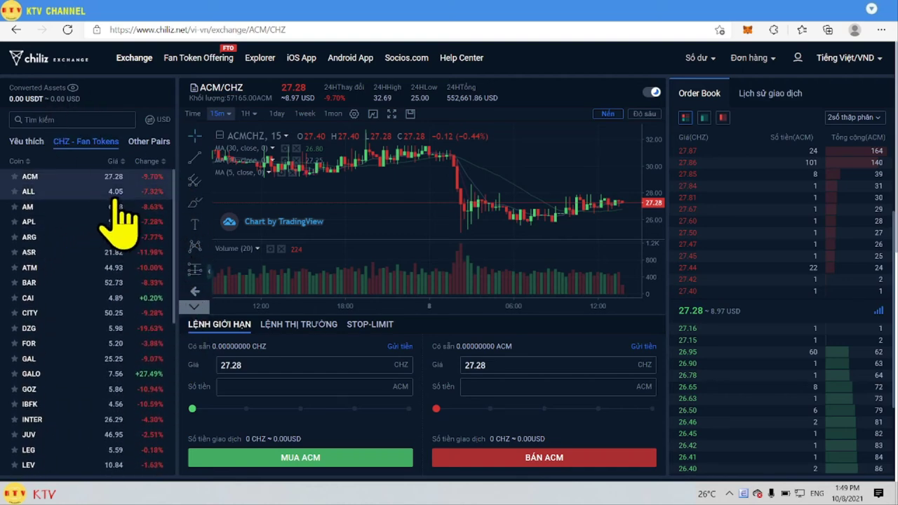
{"action": "scroll", "coordinate": [114, 393], "scroll_direction": "down", "scroll_amount": 5}
{"action": "scroll", "coordinate": [116, 350], "scroll_direction": "up", "scroll_amount": 5}
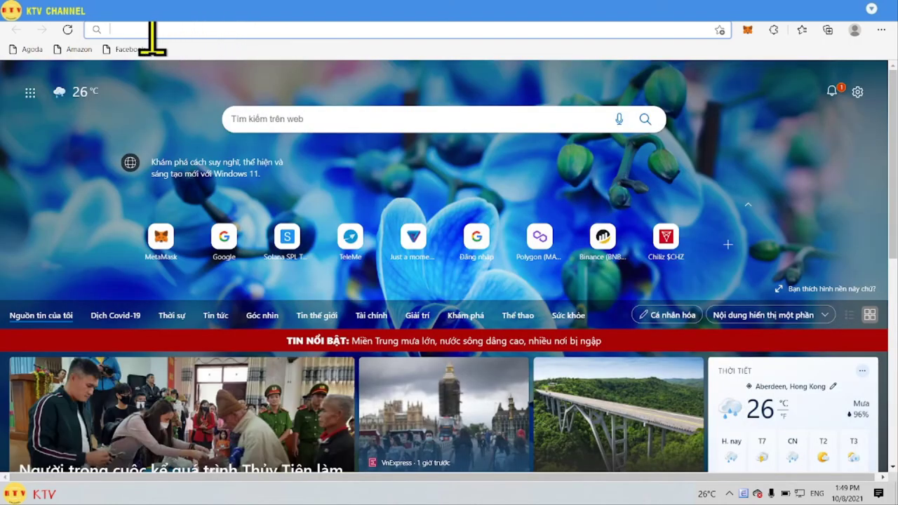
{"action": "left_click", "coordinate": [152, 34]}
{"action": "type", "text": "so"}
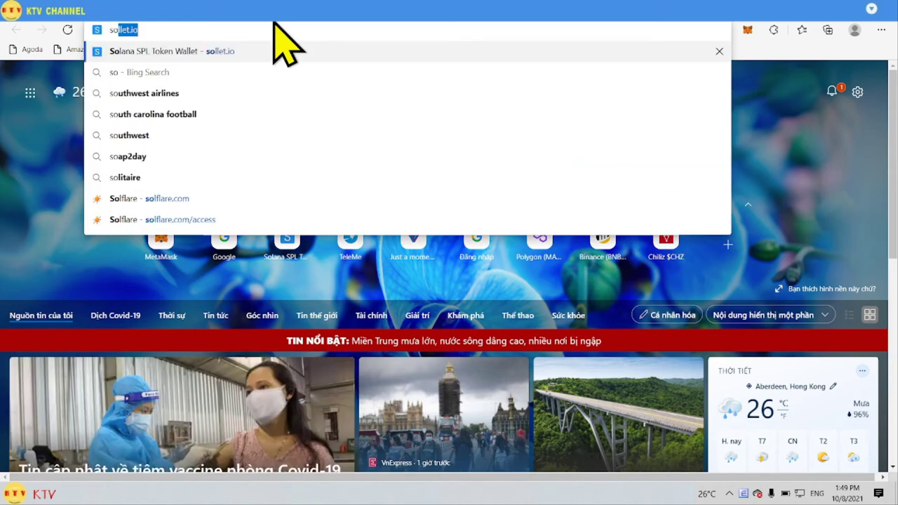
{"action": "type", "text": "c"}
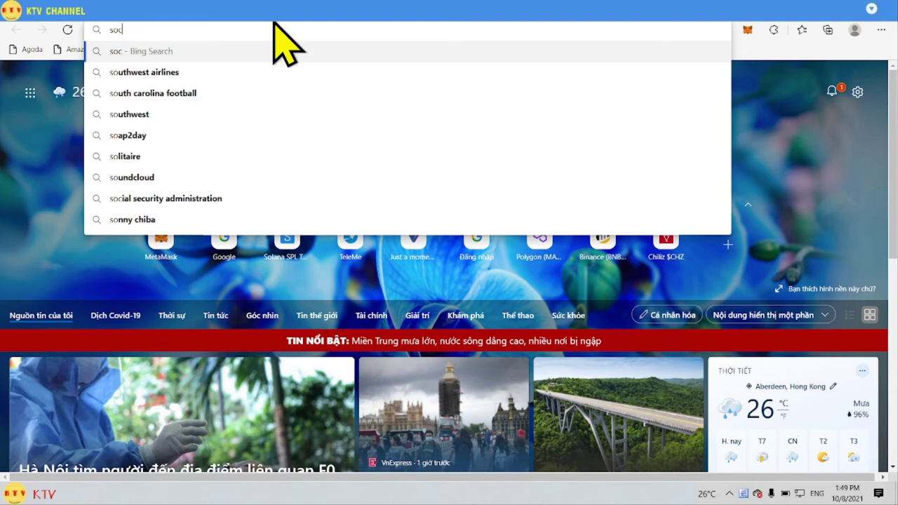
{"action": "type", "text": "ios.com"}
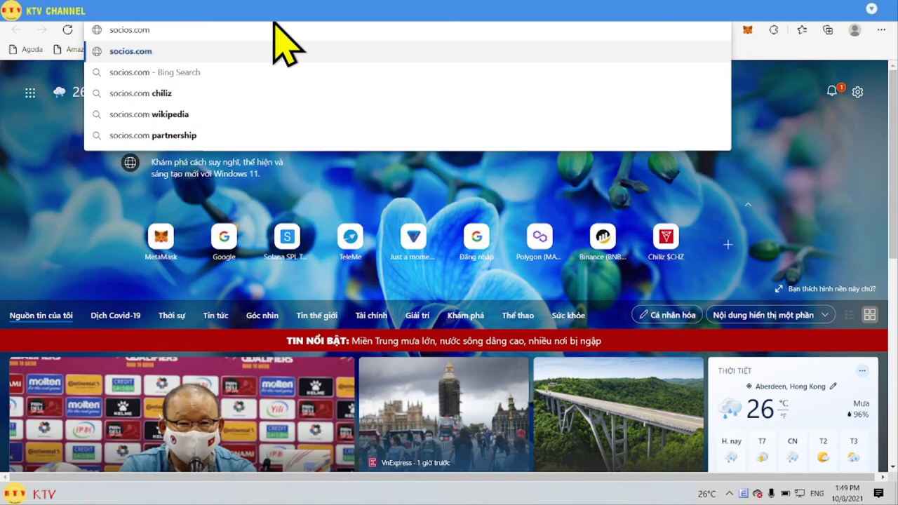
{"action": "key", "text": "Return"}
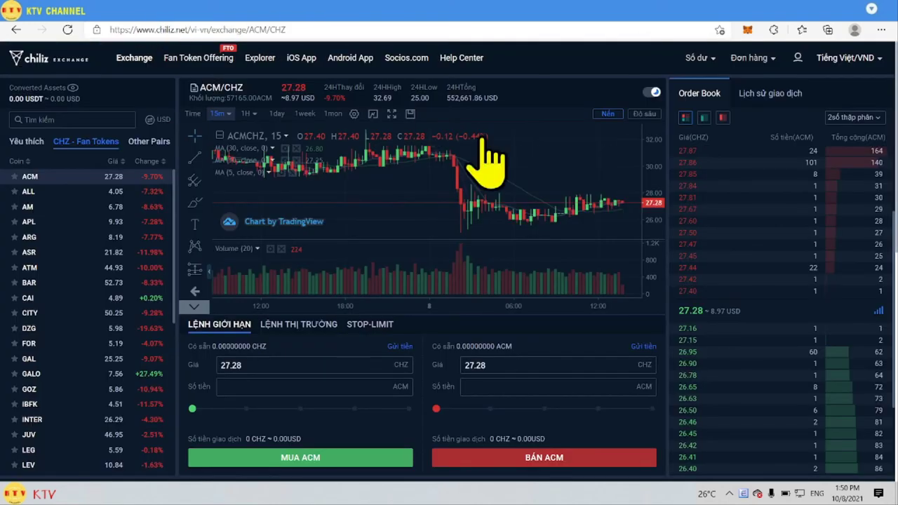
Open the Socios.com link in a new tab and scroll its 'Be more than a fan' home page.
{"action": "right_click", "coordinate": [413, 61]}
{"action": "left_click", "coordinate": [442, 78]}
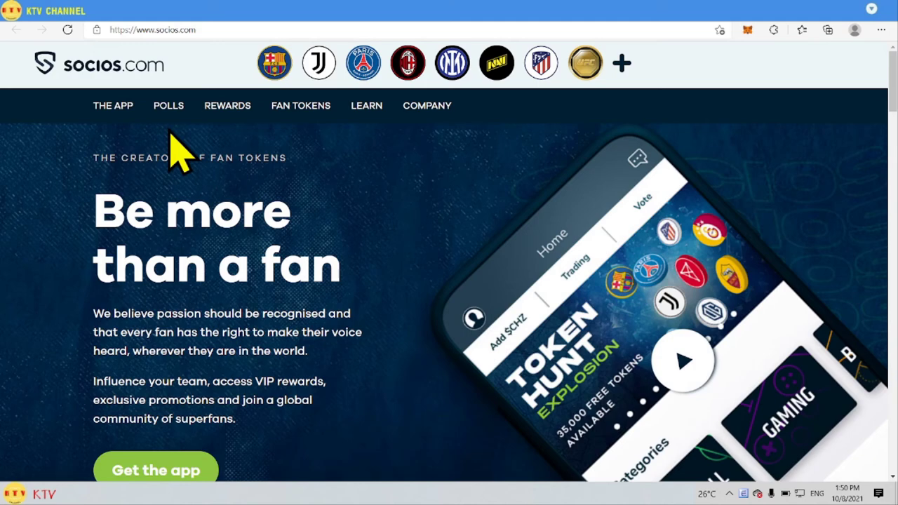
{"action": "scroll", "coordinate": [548, 214], "scroll_direction": "down", "scroll_amount": 2}
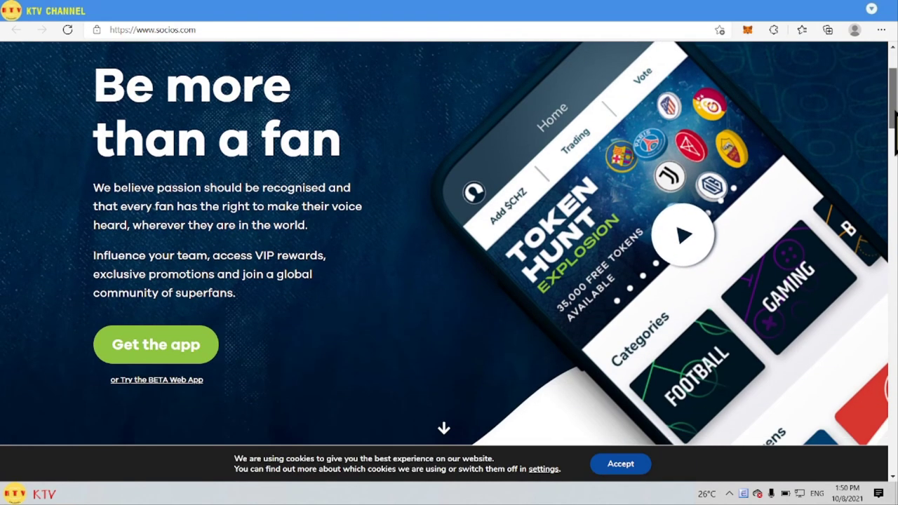
{"action": "scroll", "coordinate": [449, 244], "scroll_direction": "up", "scroll_amount": 2}
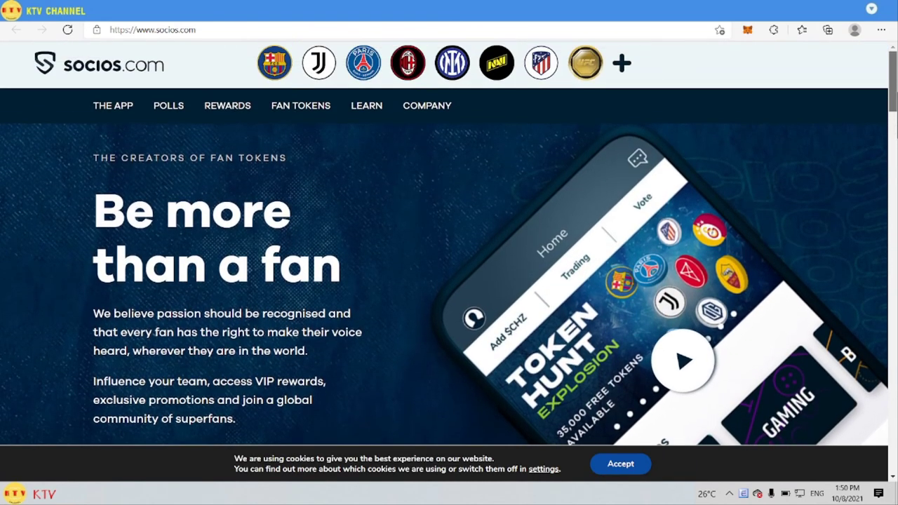
{"action": "scroll", "coordinate": [449, 243], "scroll_direction": "down", "scroll_amount": 2}
{"action": "scroll", "coordinate": [449, 244], "scroll_direction": "down", "scroll_amount": 1}
{"action": "left_click", "coordinate": [172, 298]}
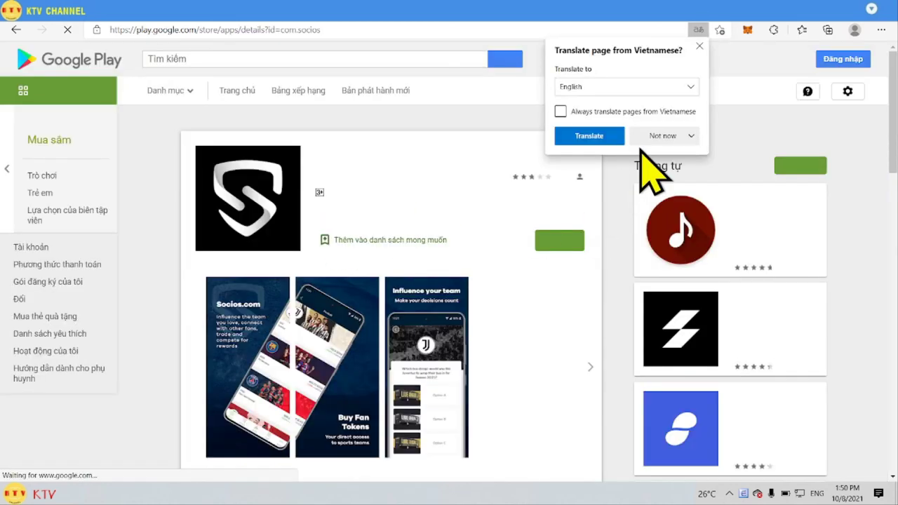
{"action": "left_click", "coordinate": [699, 47]}
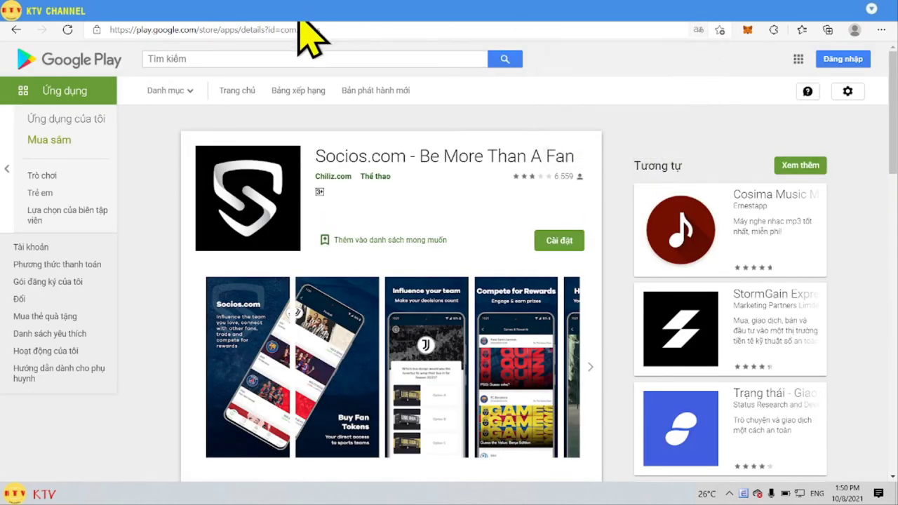
{"action": "left_click", "coordinate": [17, 31]}
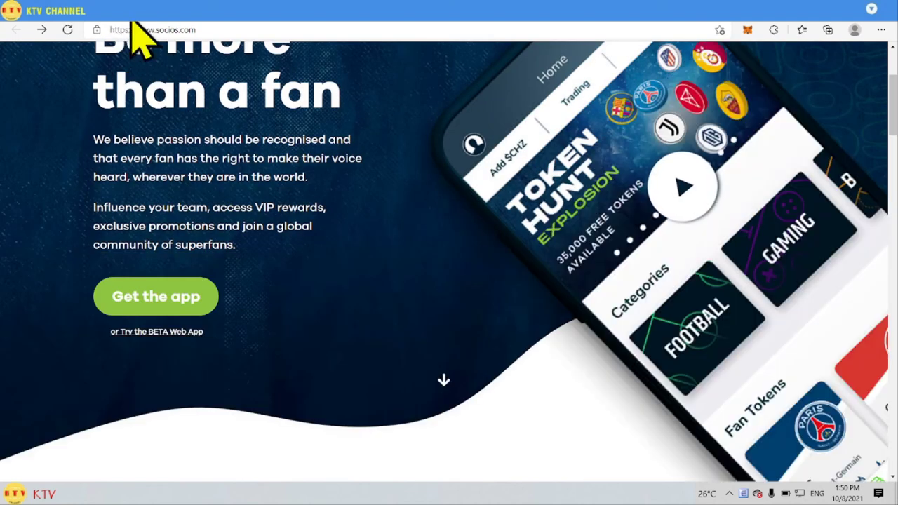